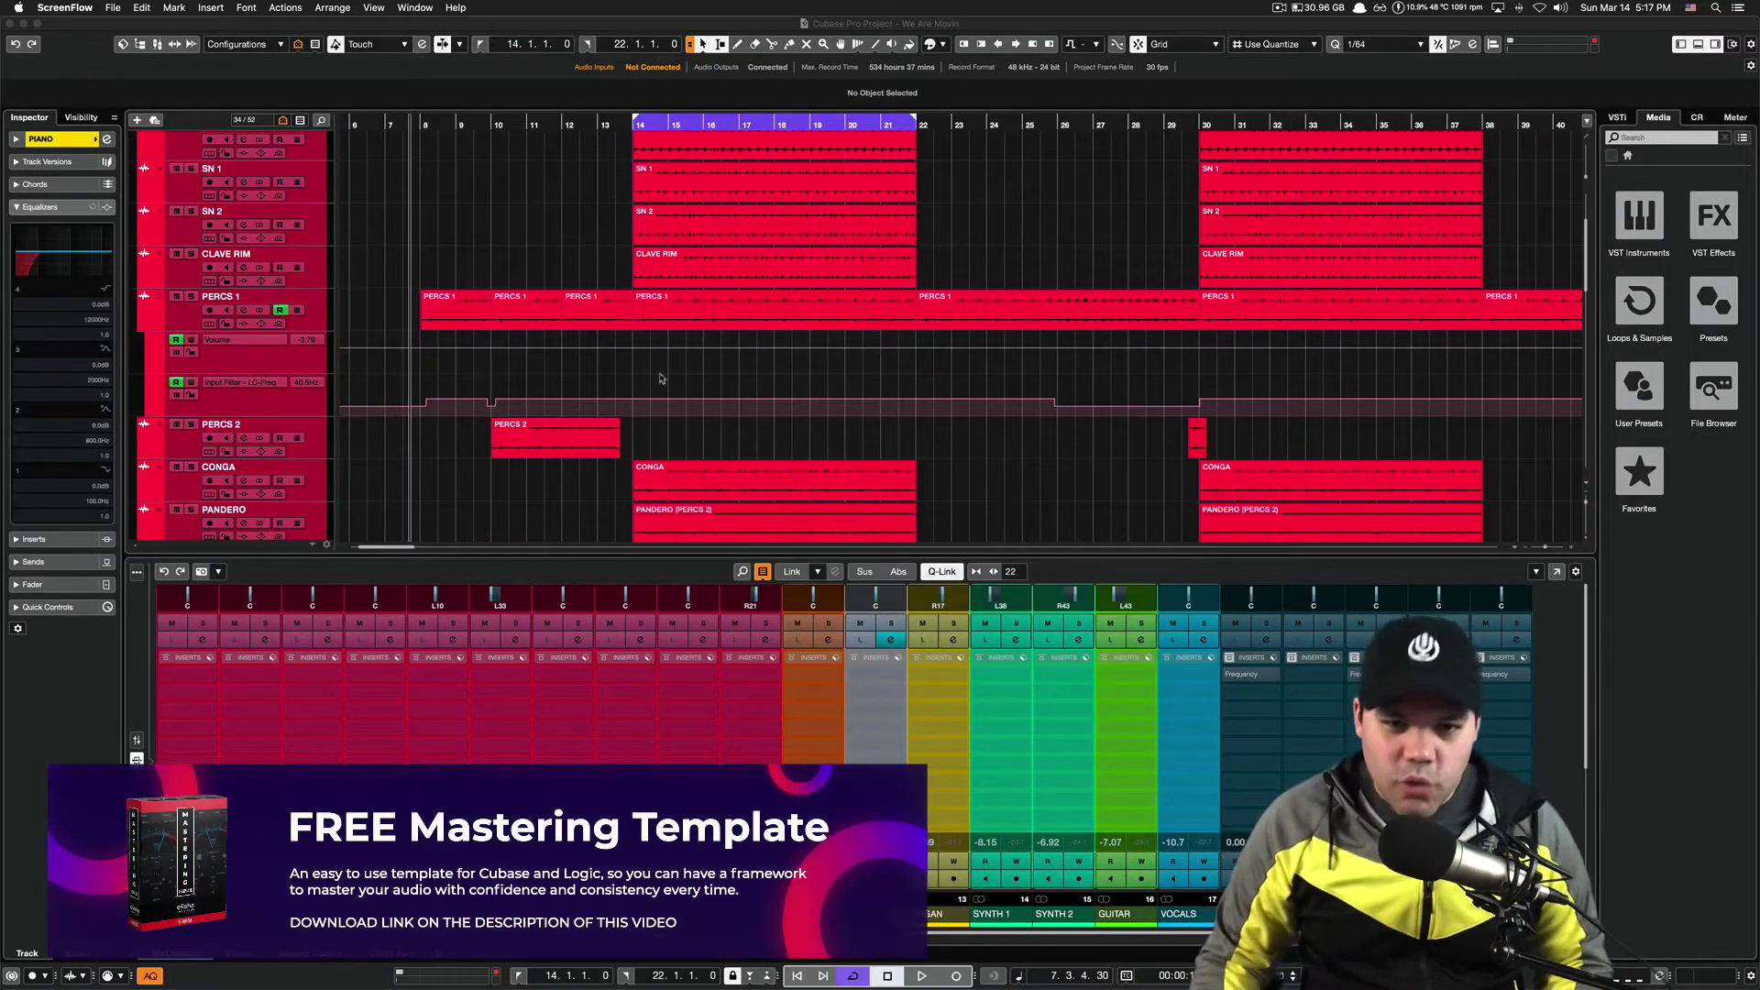
- Select the PERCS 1 track and zoom in on it, then back out to see neighbouring tracks
click(597, 371)
key(h)
key(h)
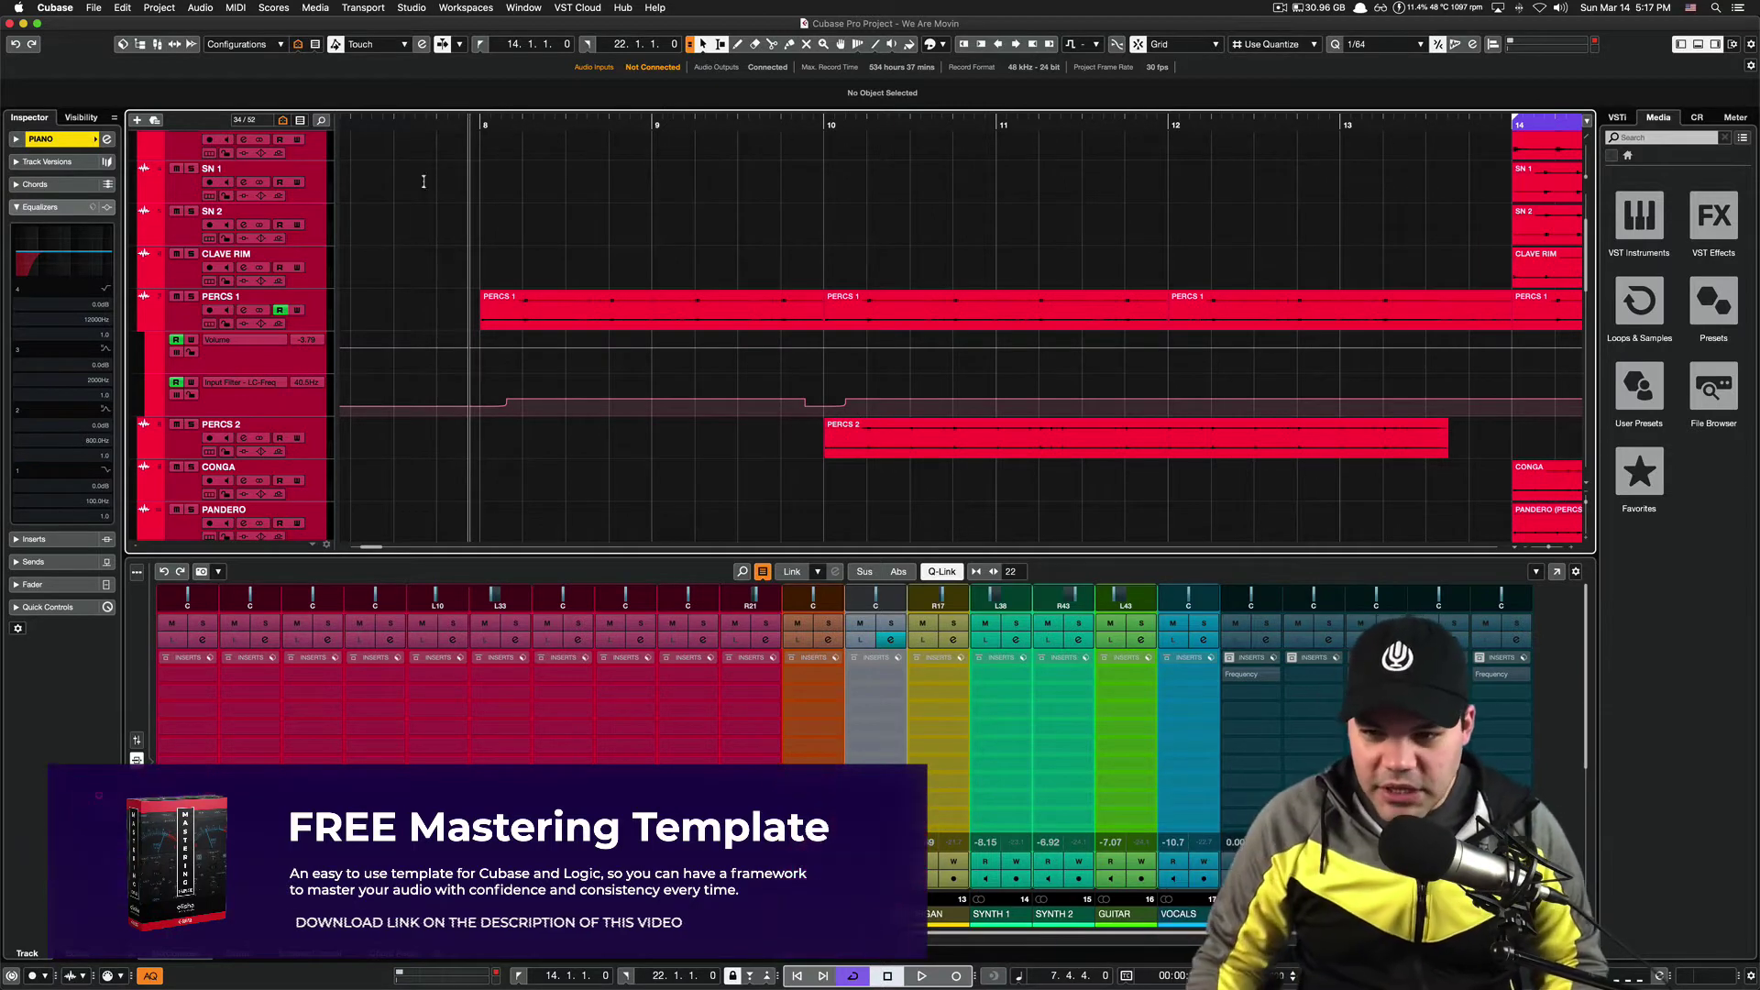
click(825, 382)
key(alt+s)
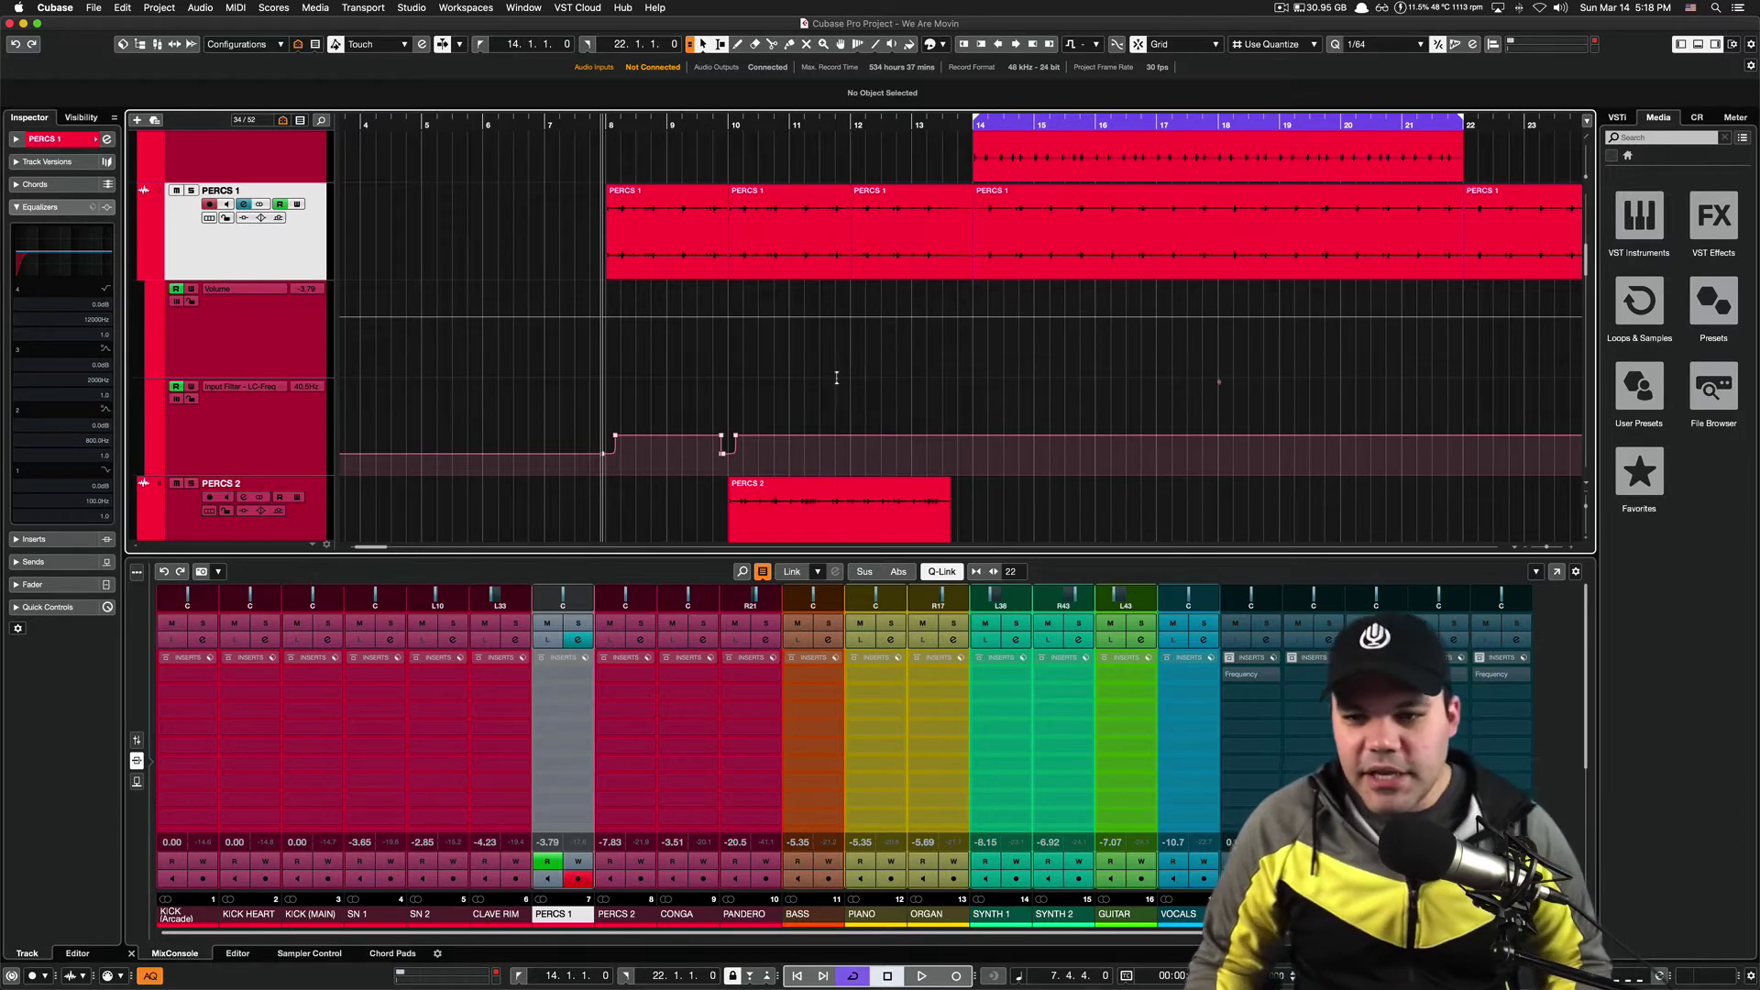
key(alt+s)
- Solo PERCS 1 and open its Channel Settings to view the equalizer
click(190, 236)
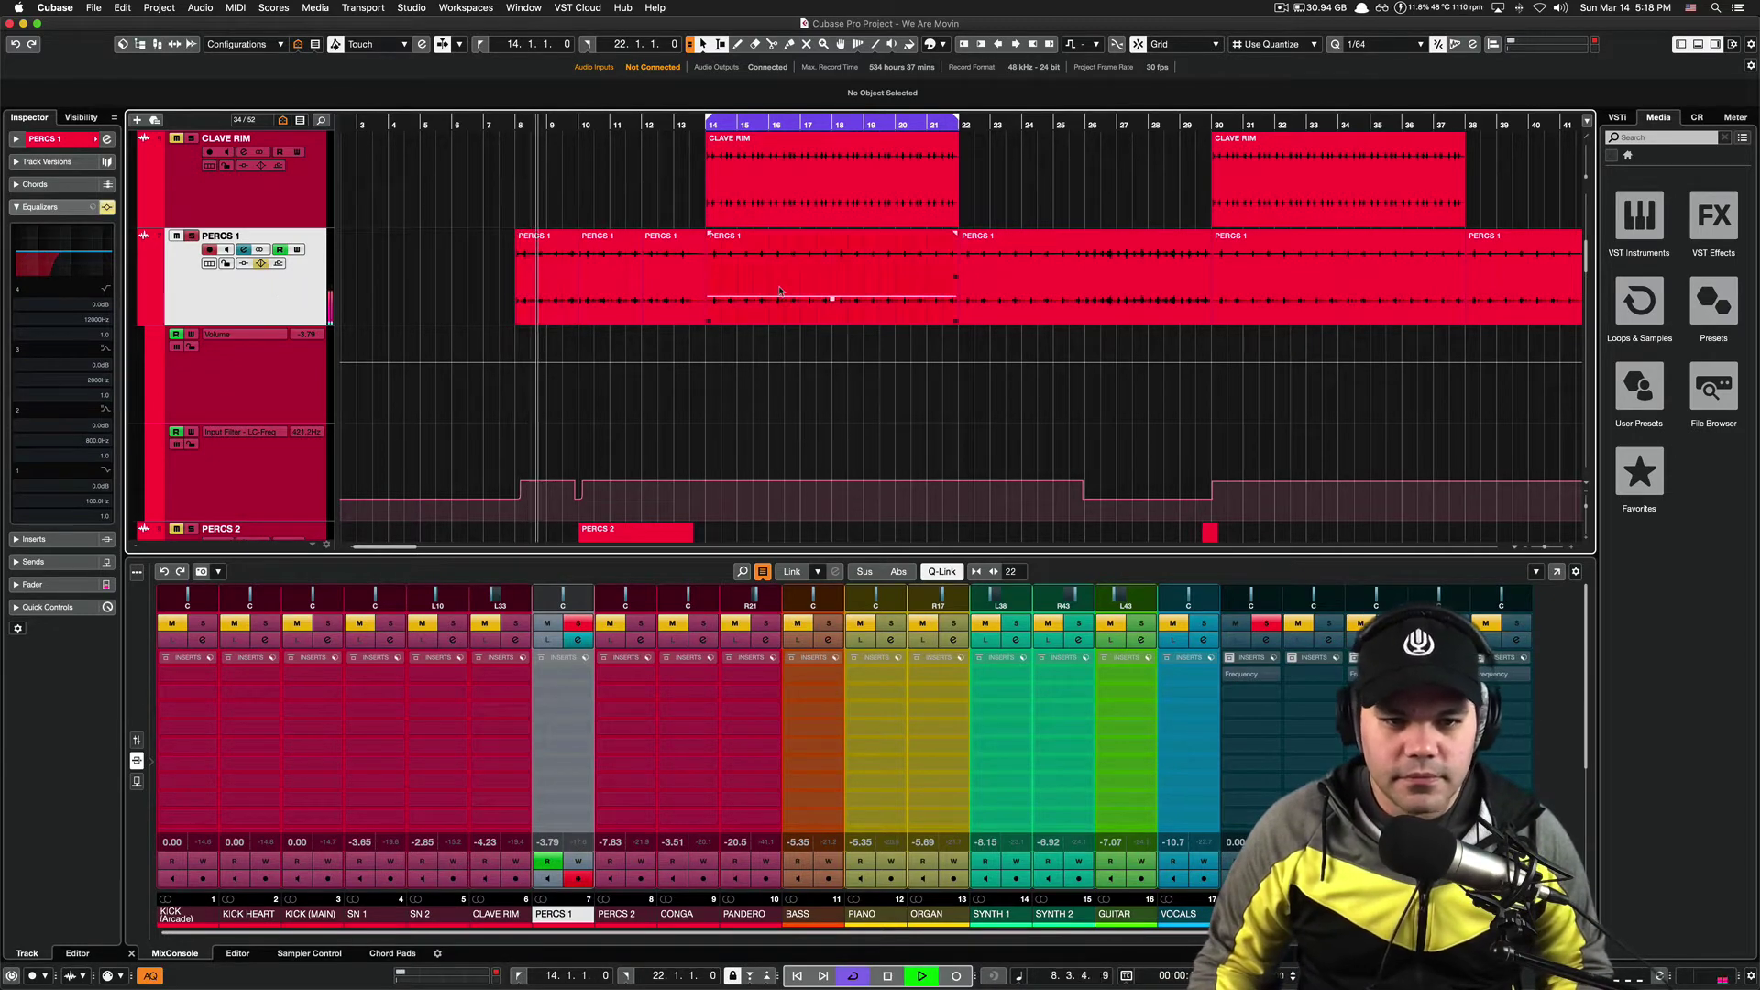
scroll(917, 298, right, 2)
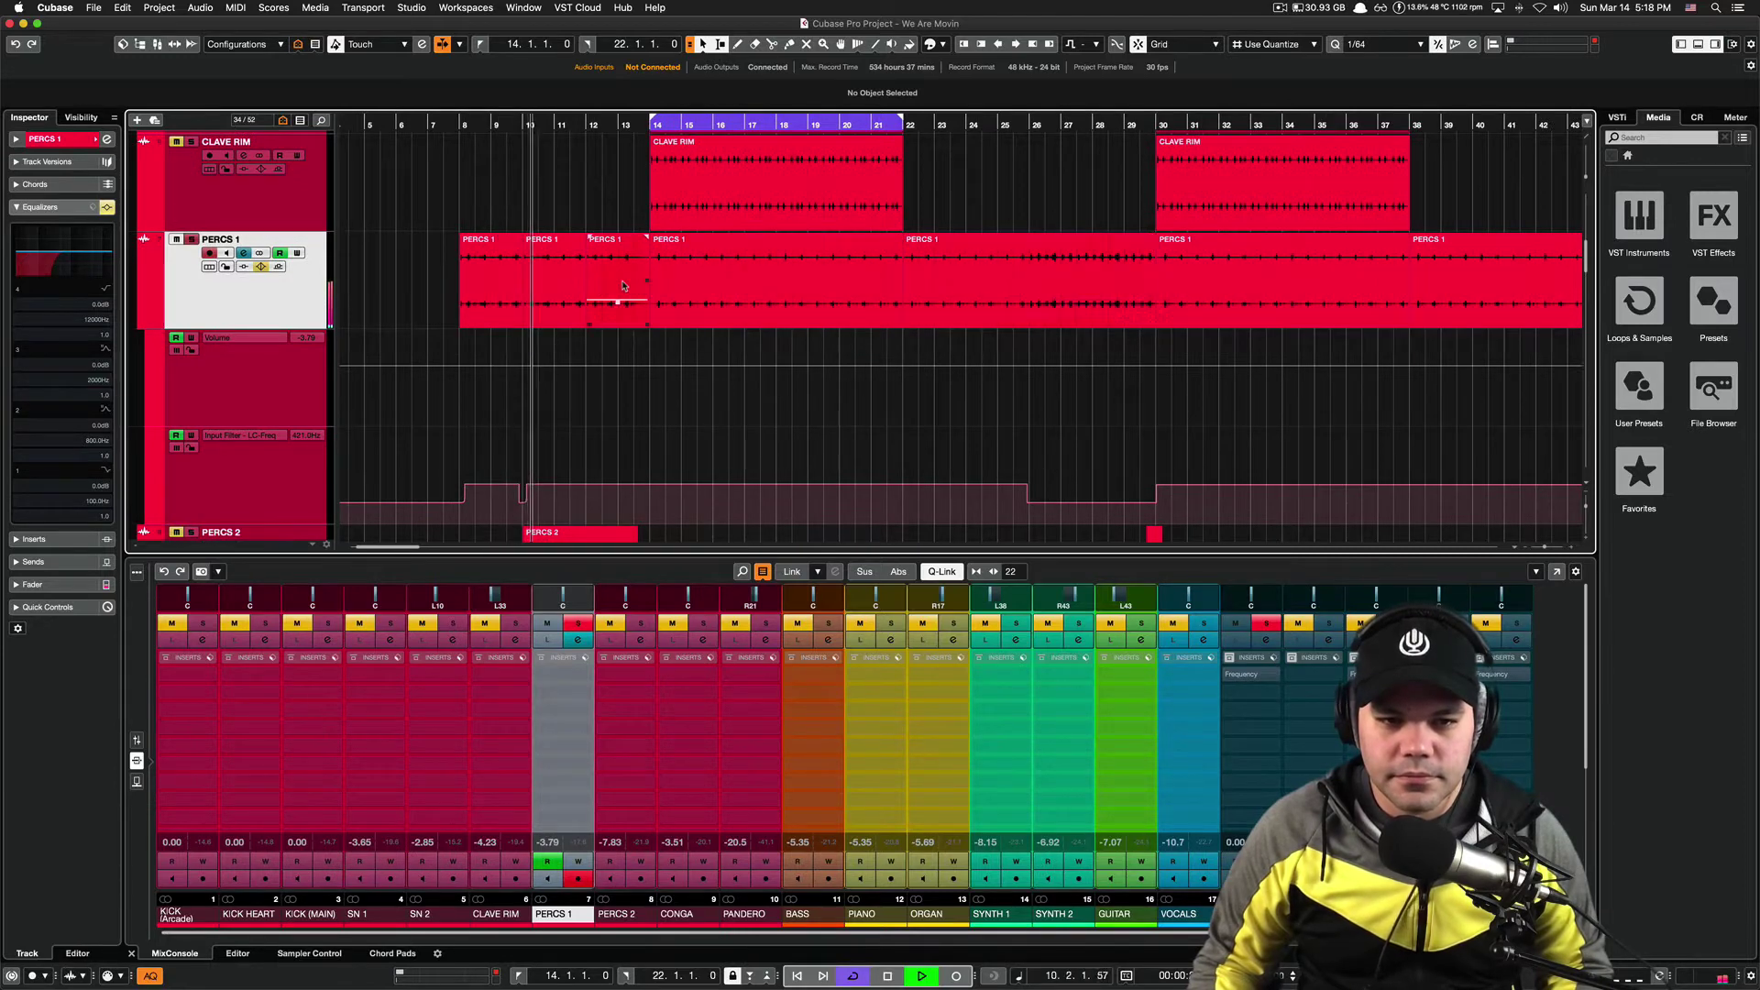
click(244, 253)
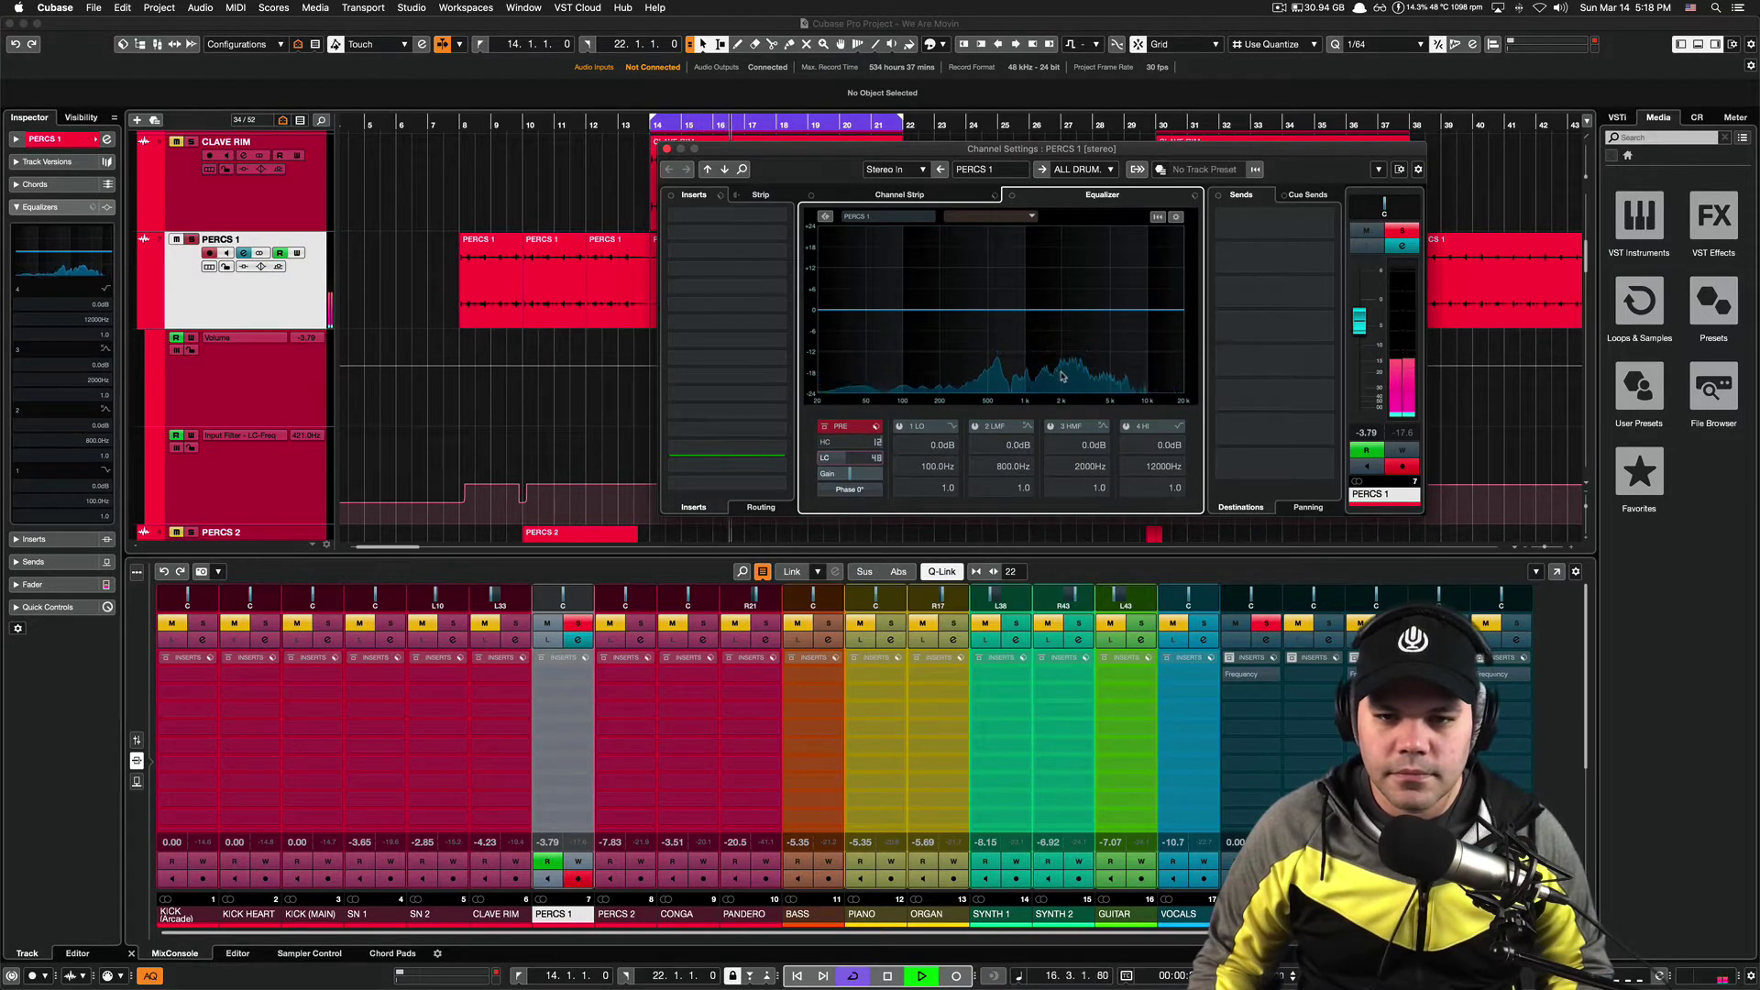
- Stop playback, move the PERCS 1 Channel Settings aside, and play from around bar 25
key(space)
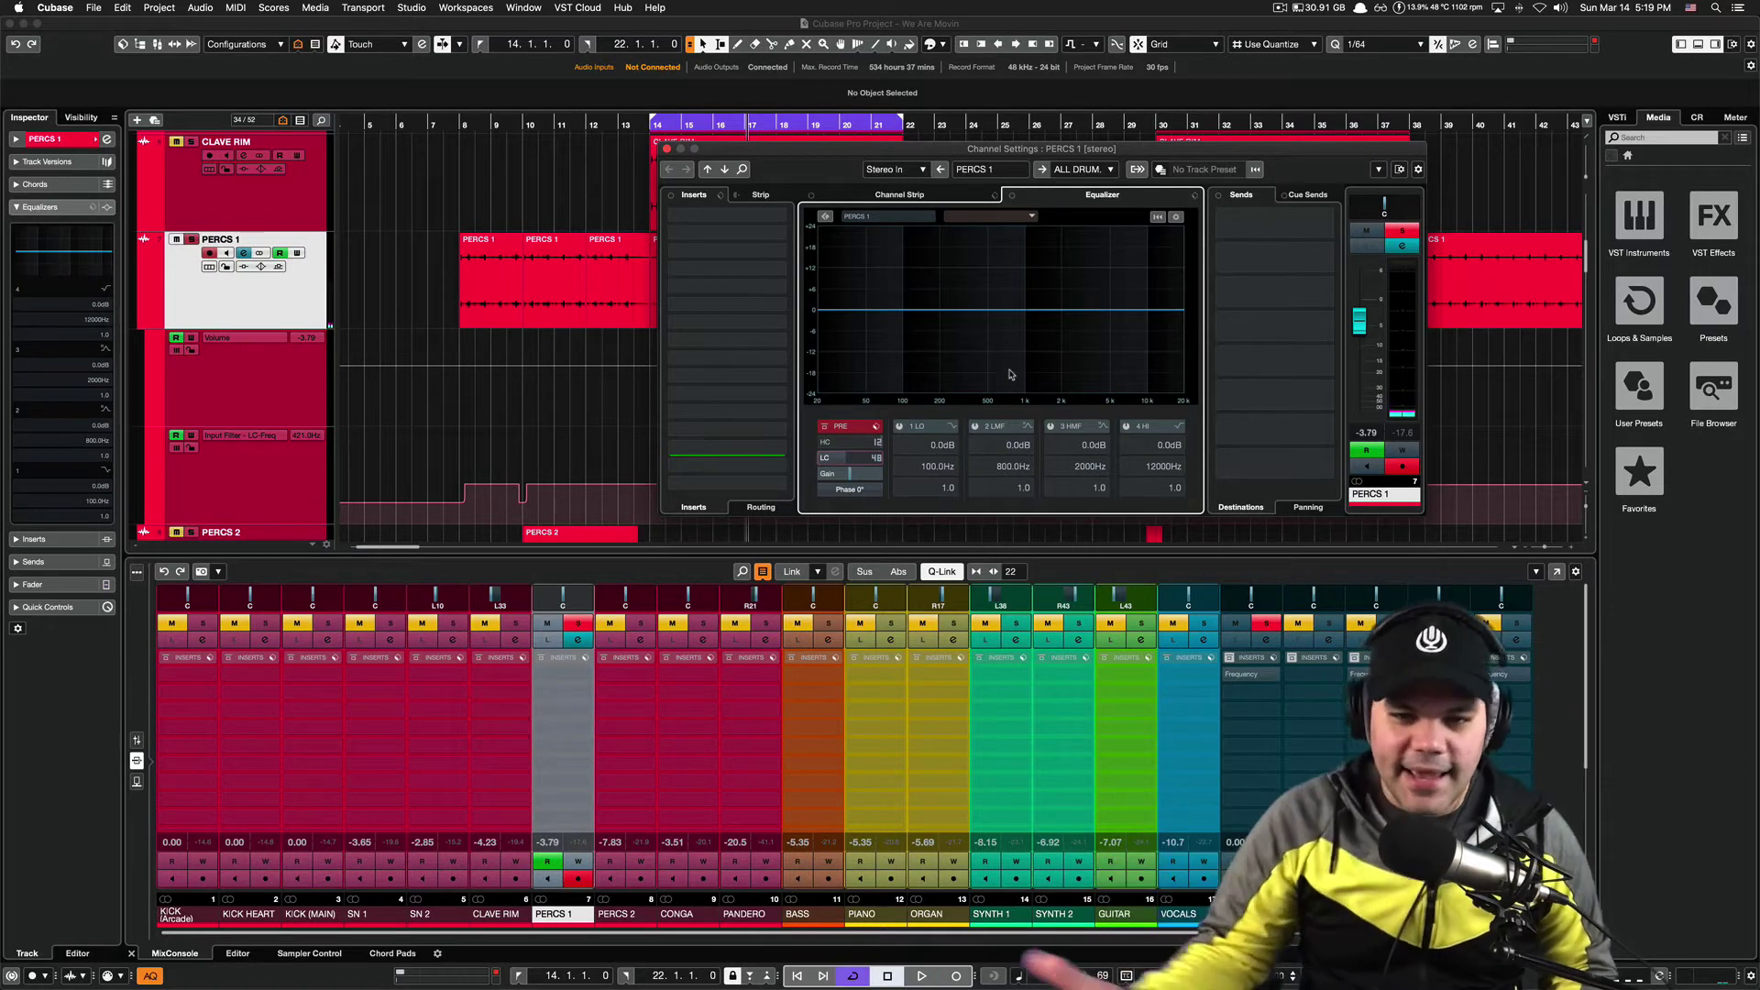
drag(965, 148, 702, 349)
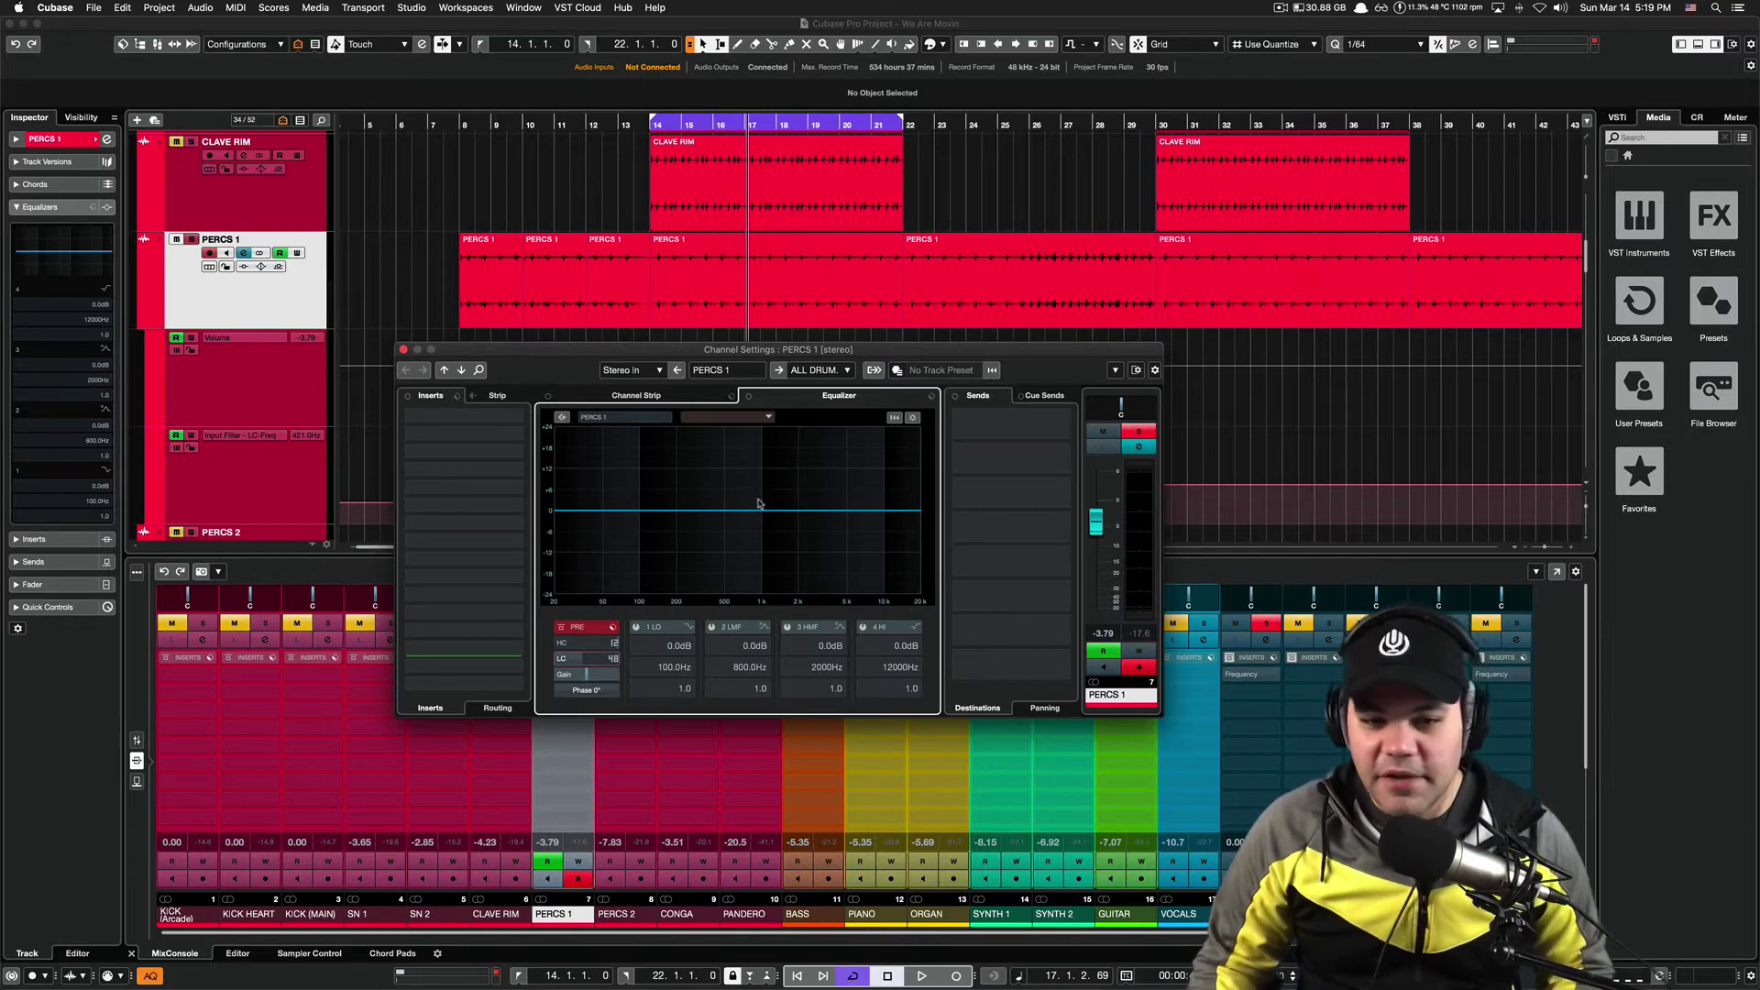
mouse_move(889, 349)
mouse_down()
mouse_move(883, 316)
mouse_move(887, 346)
mouse_up()
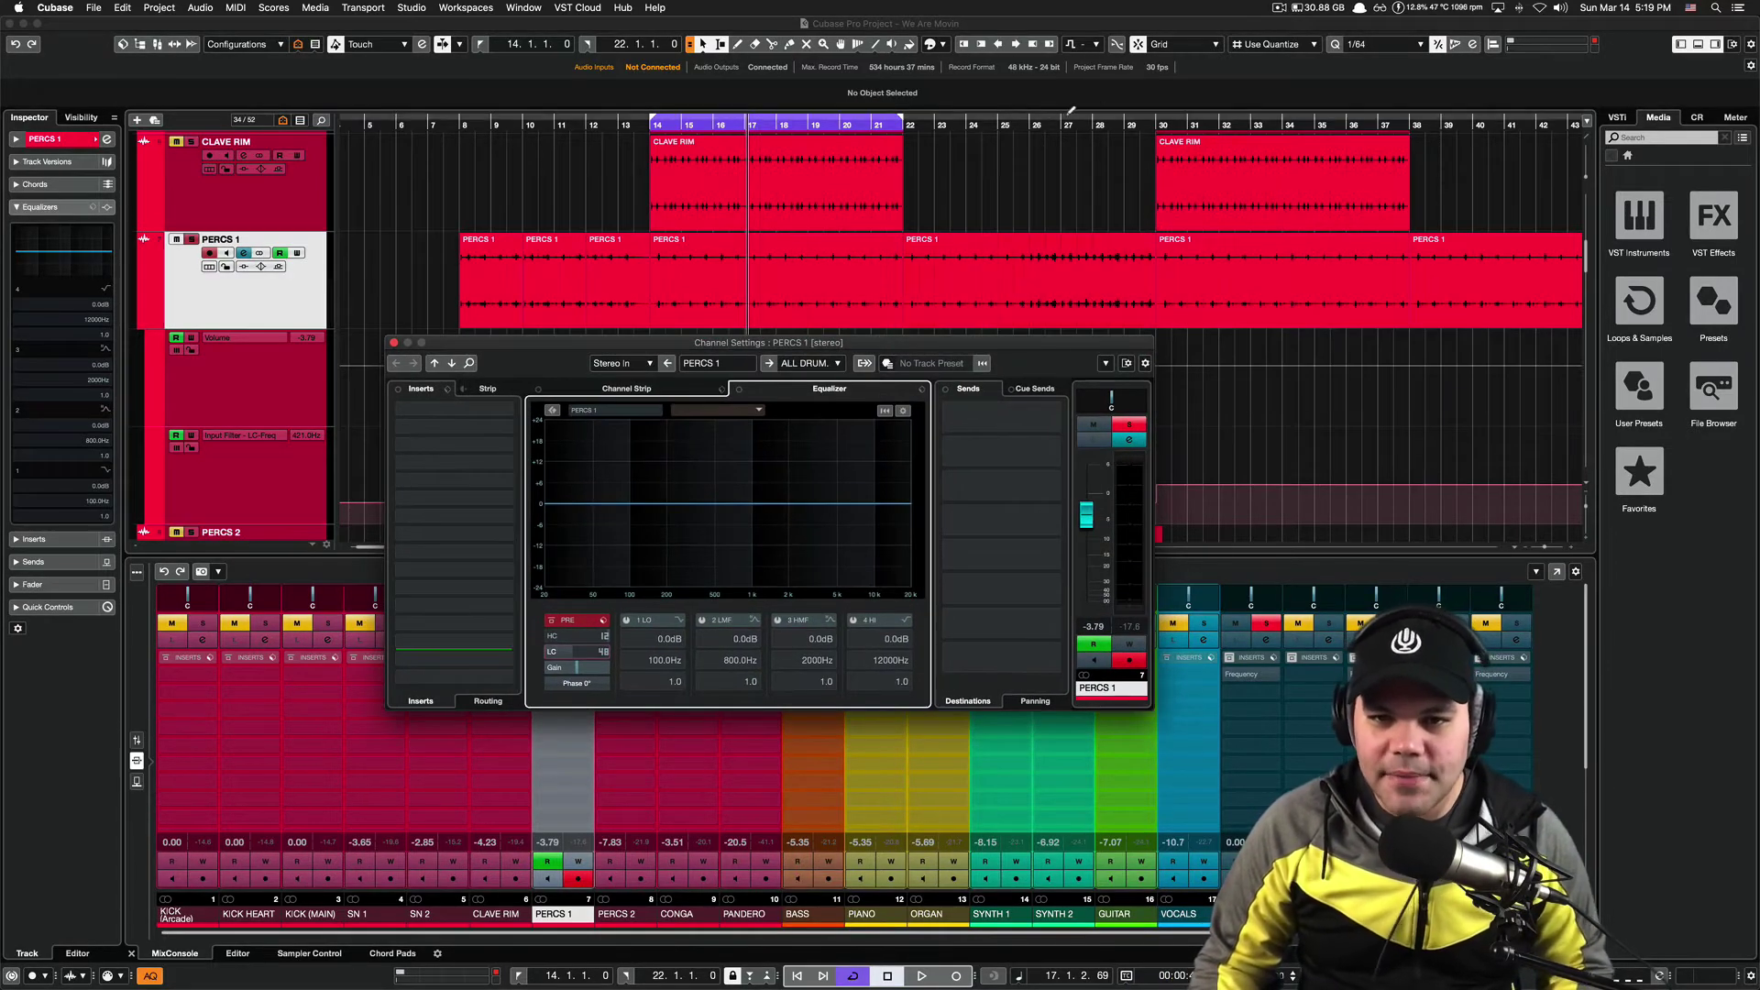
key(e)
click(1018, 120)
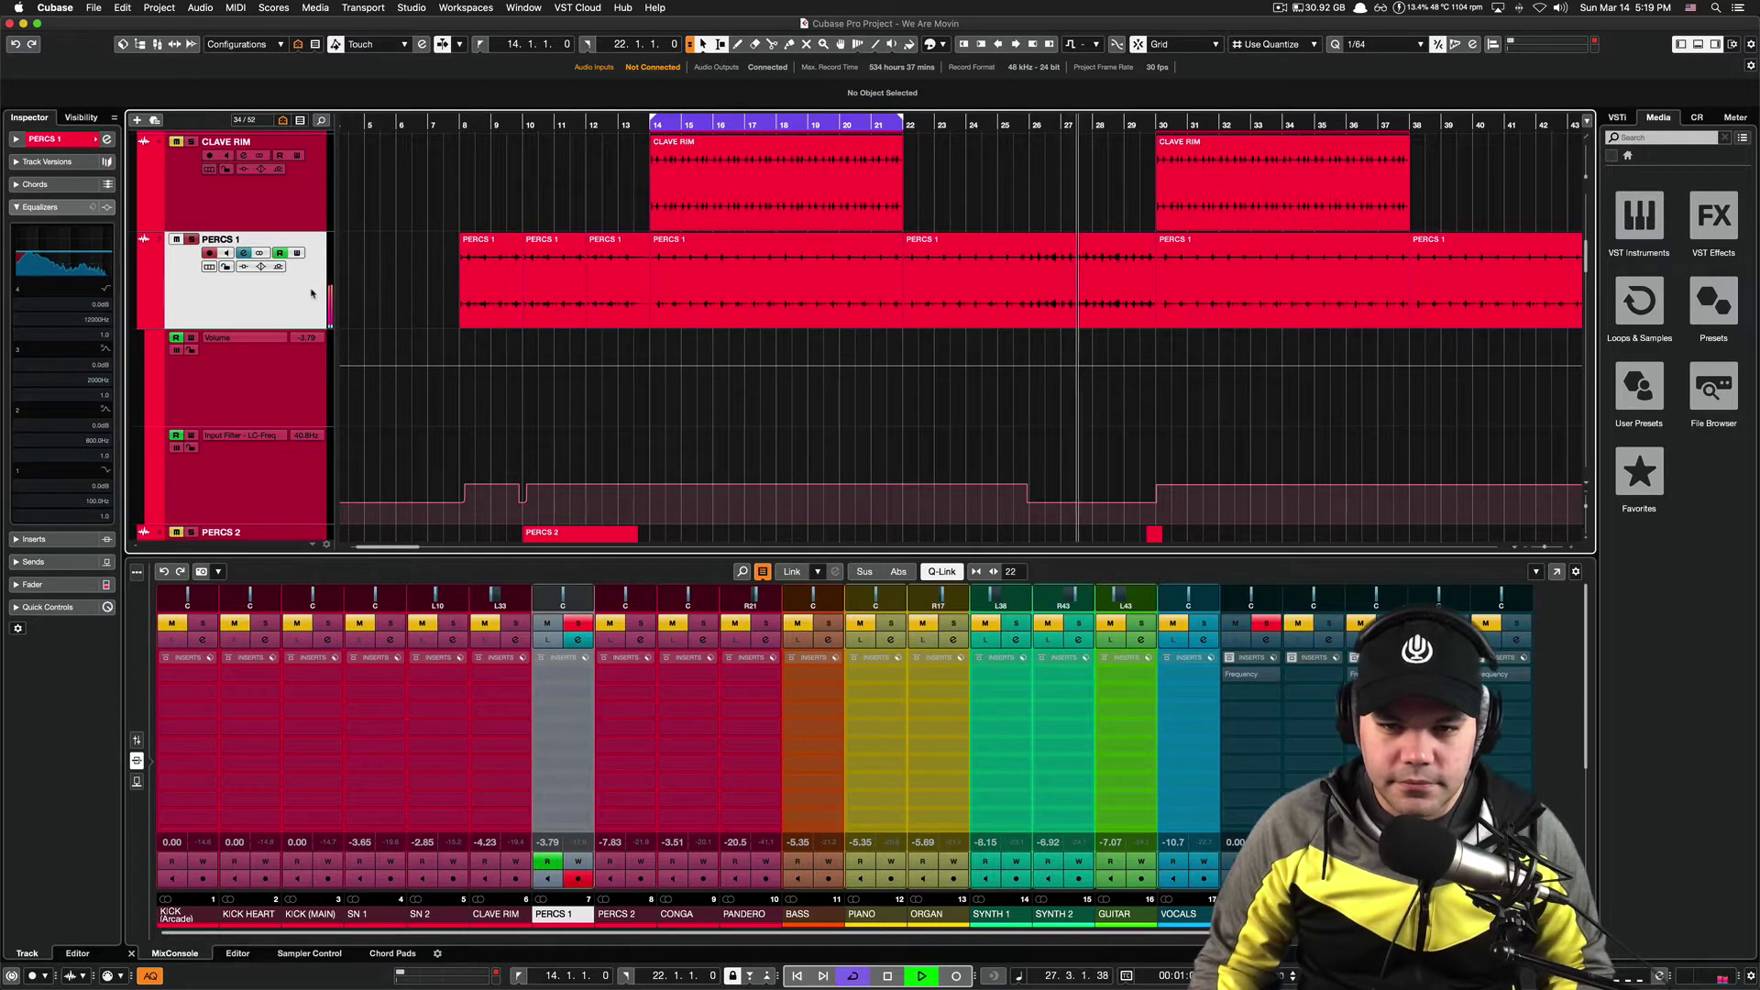
key(space)
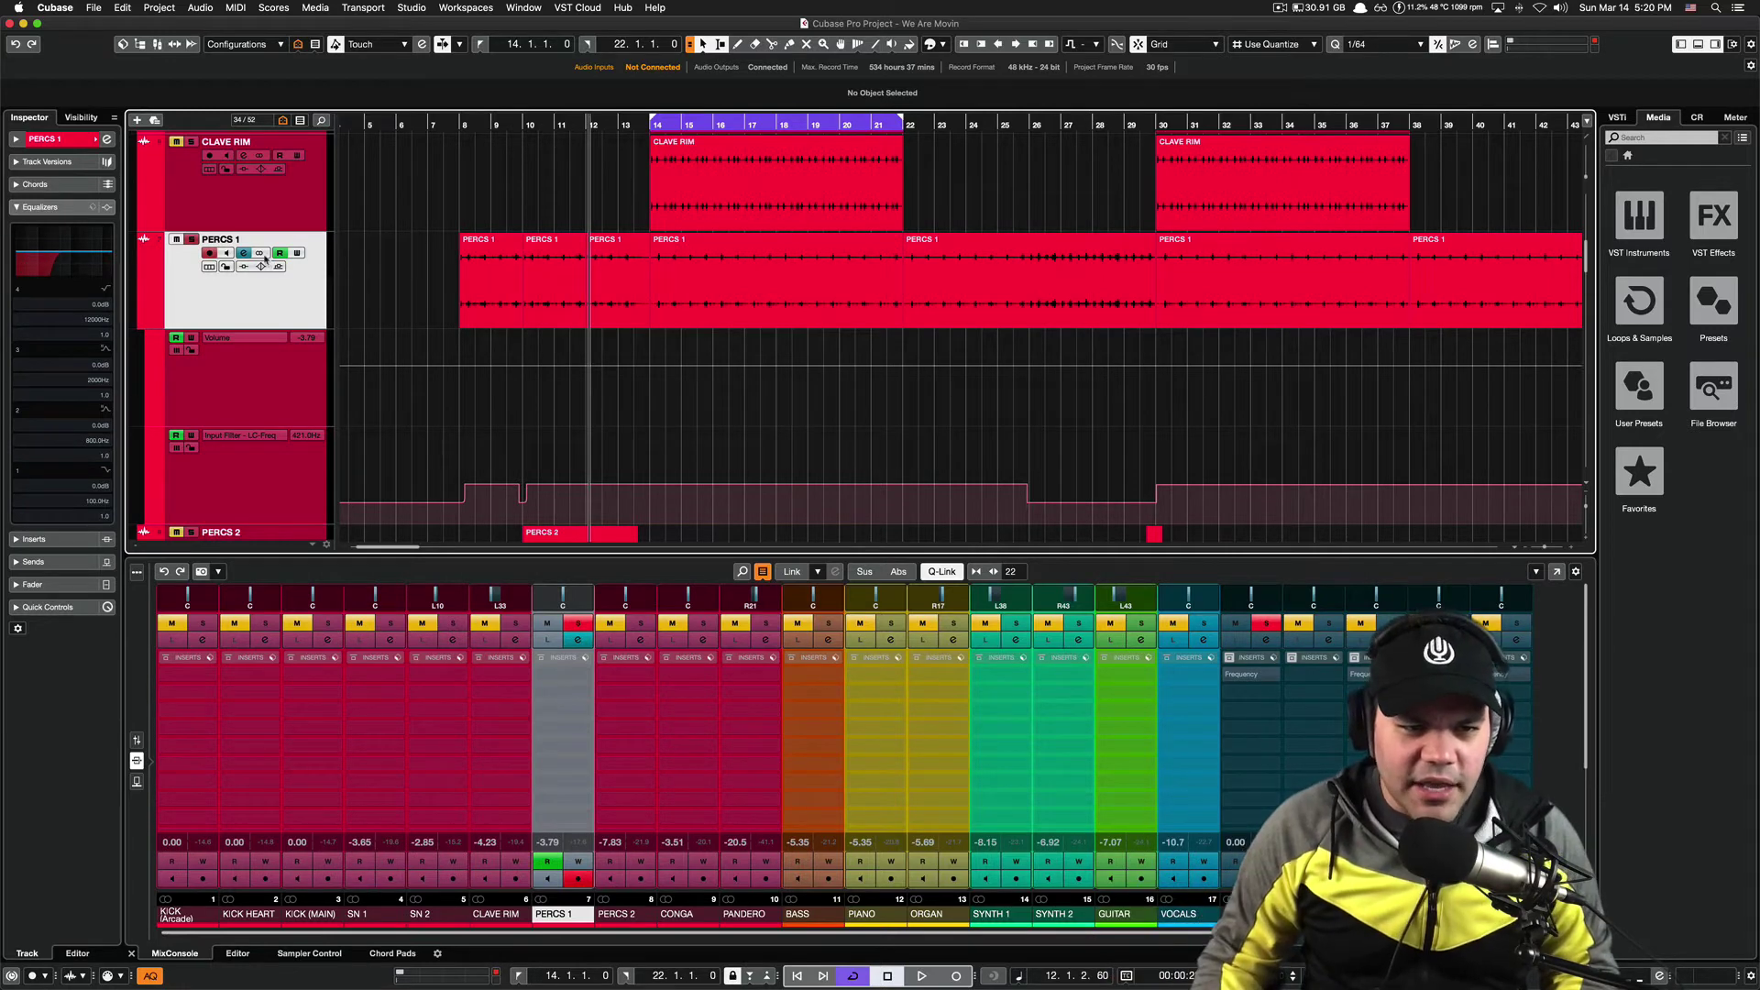
click(242, 253)
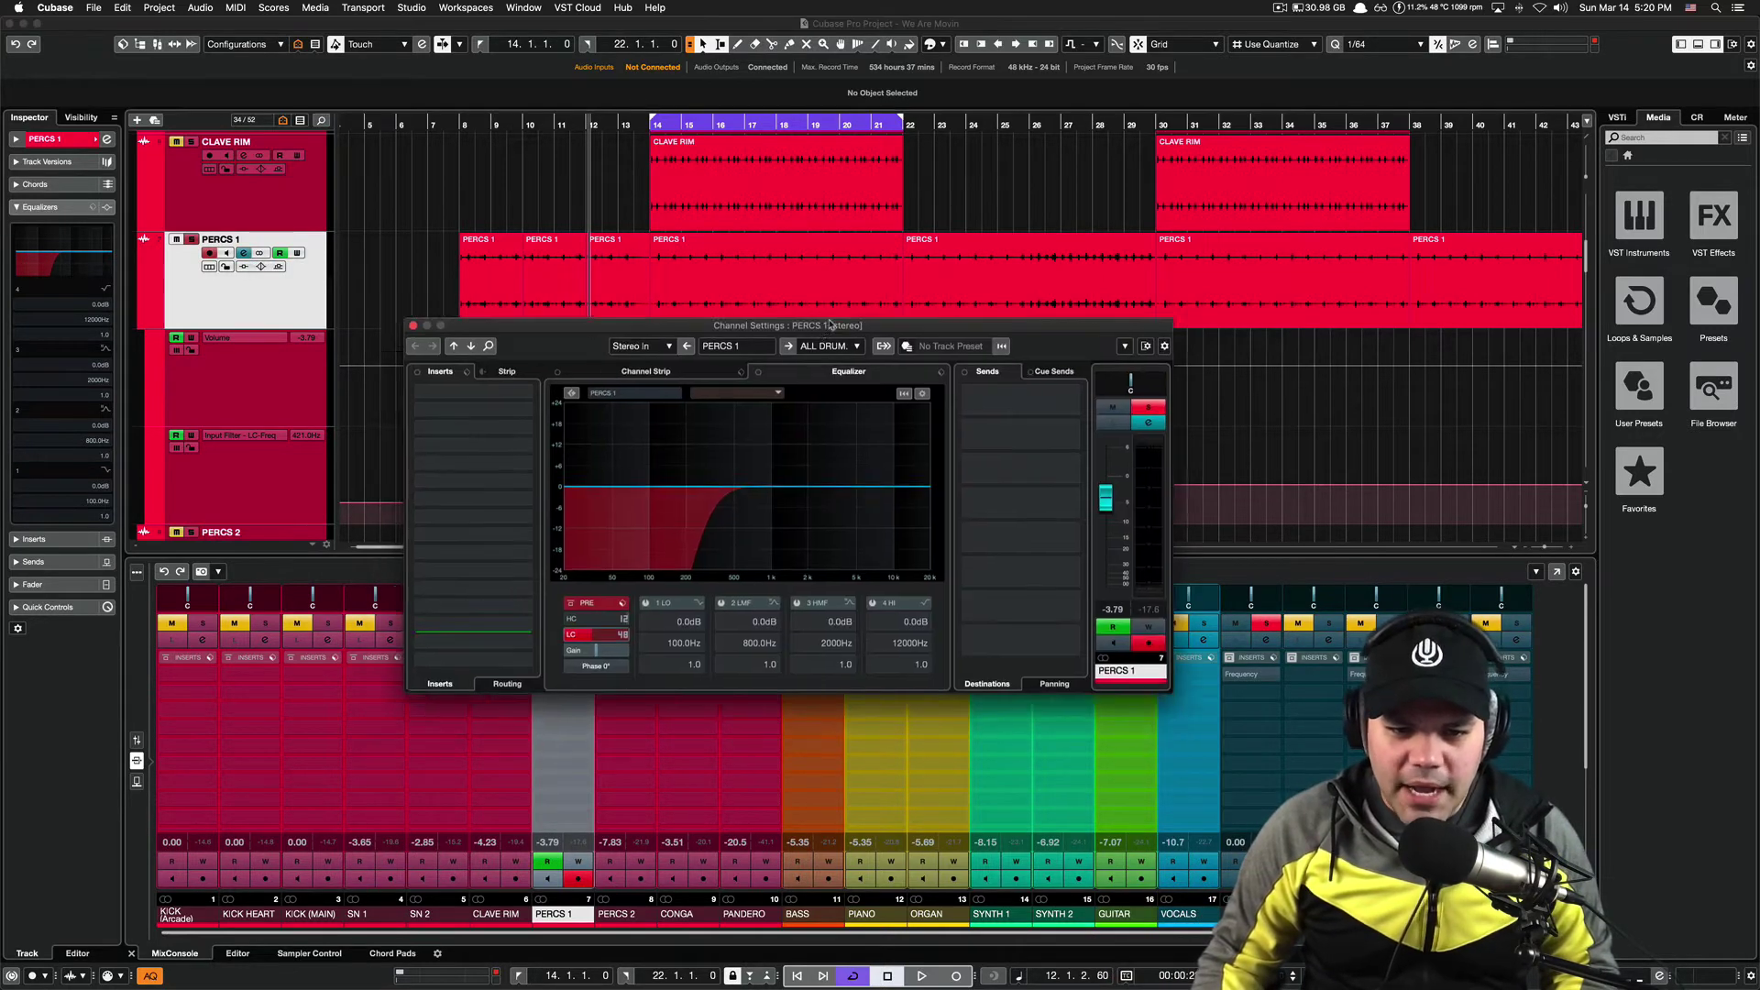
mouse_move(597, 607)
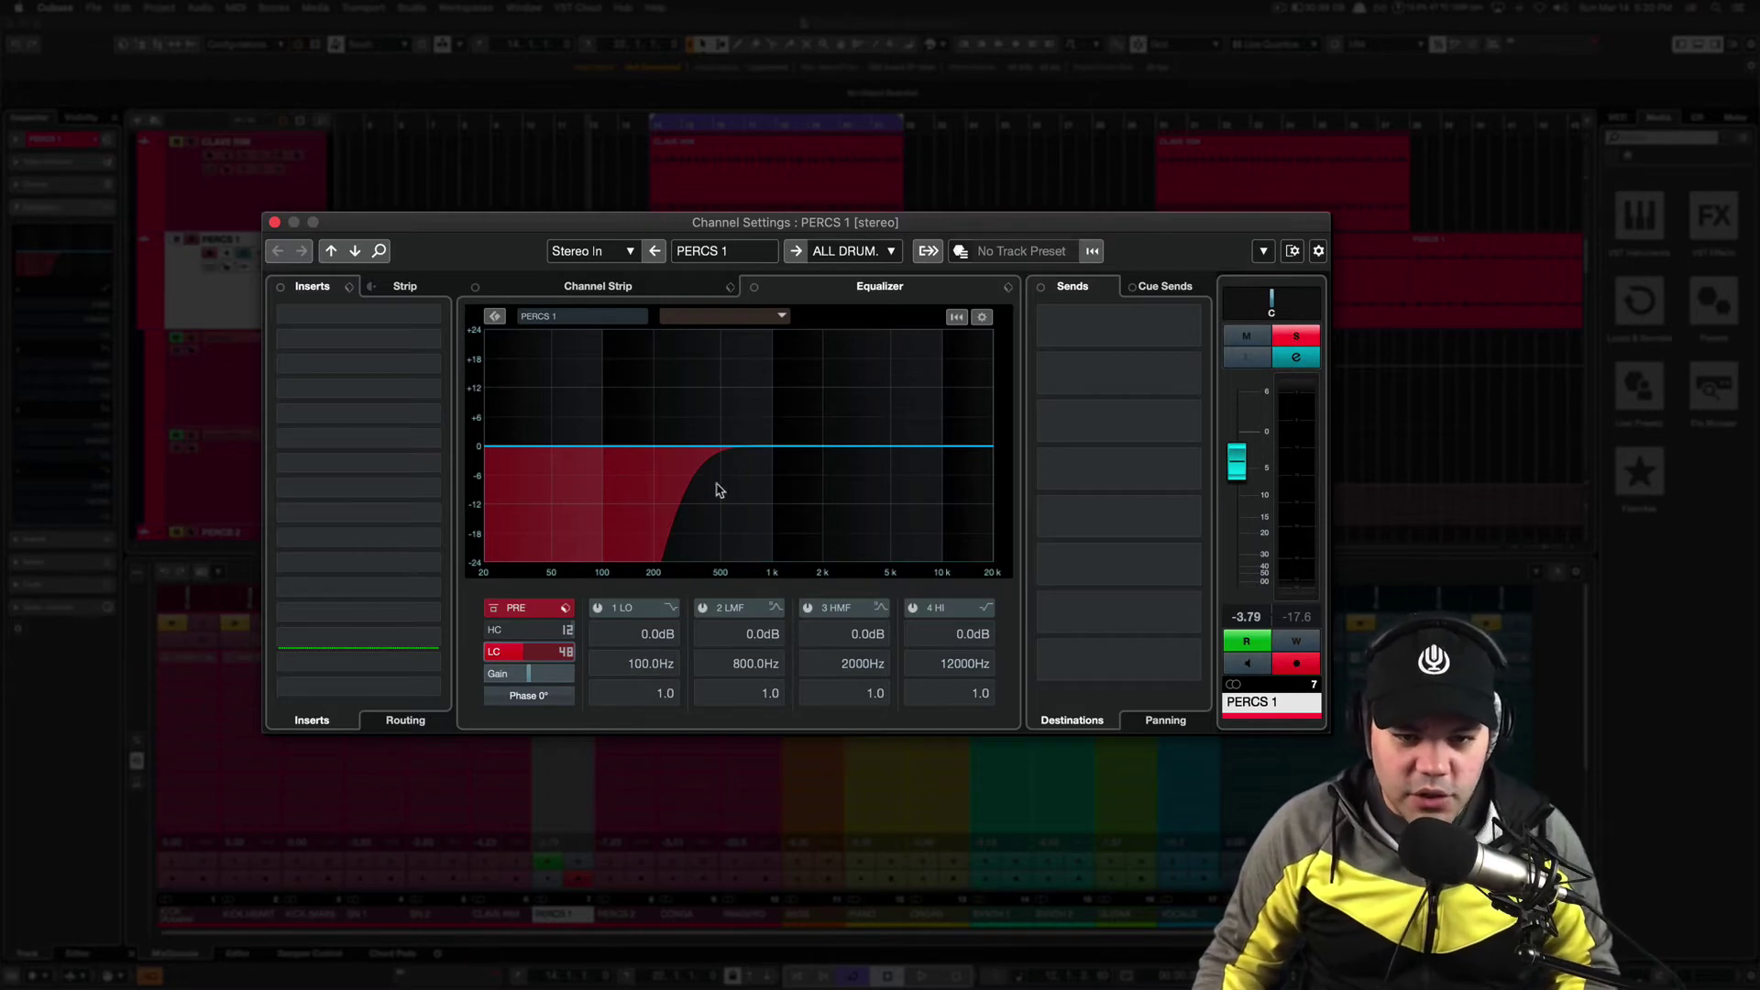
key(space)
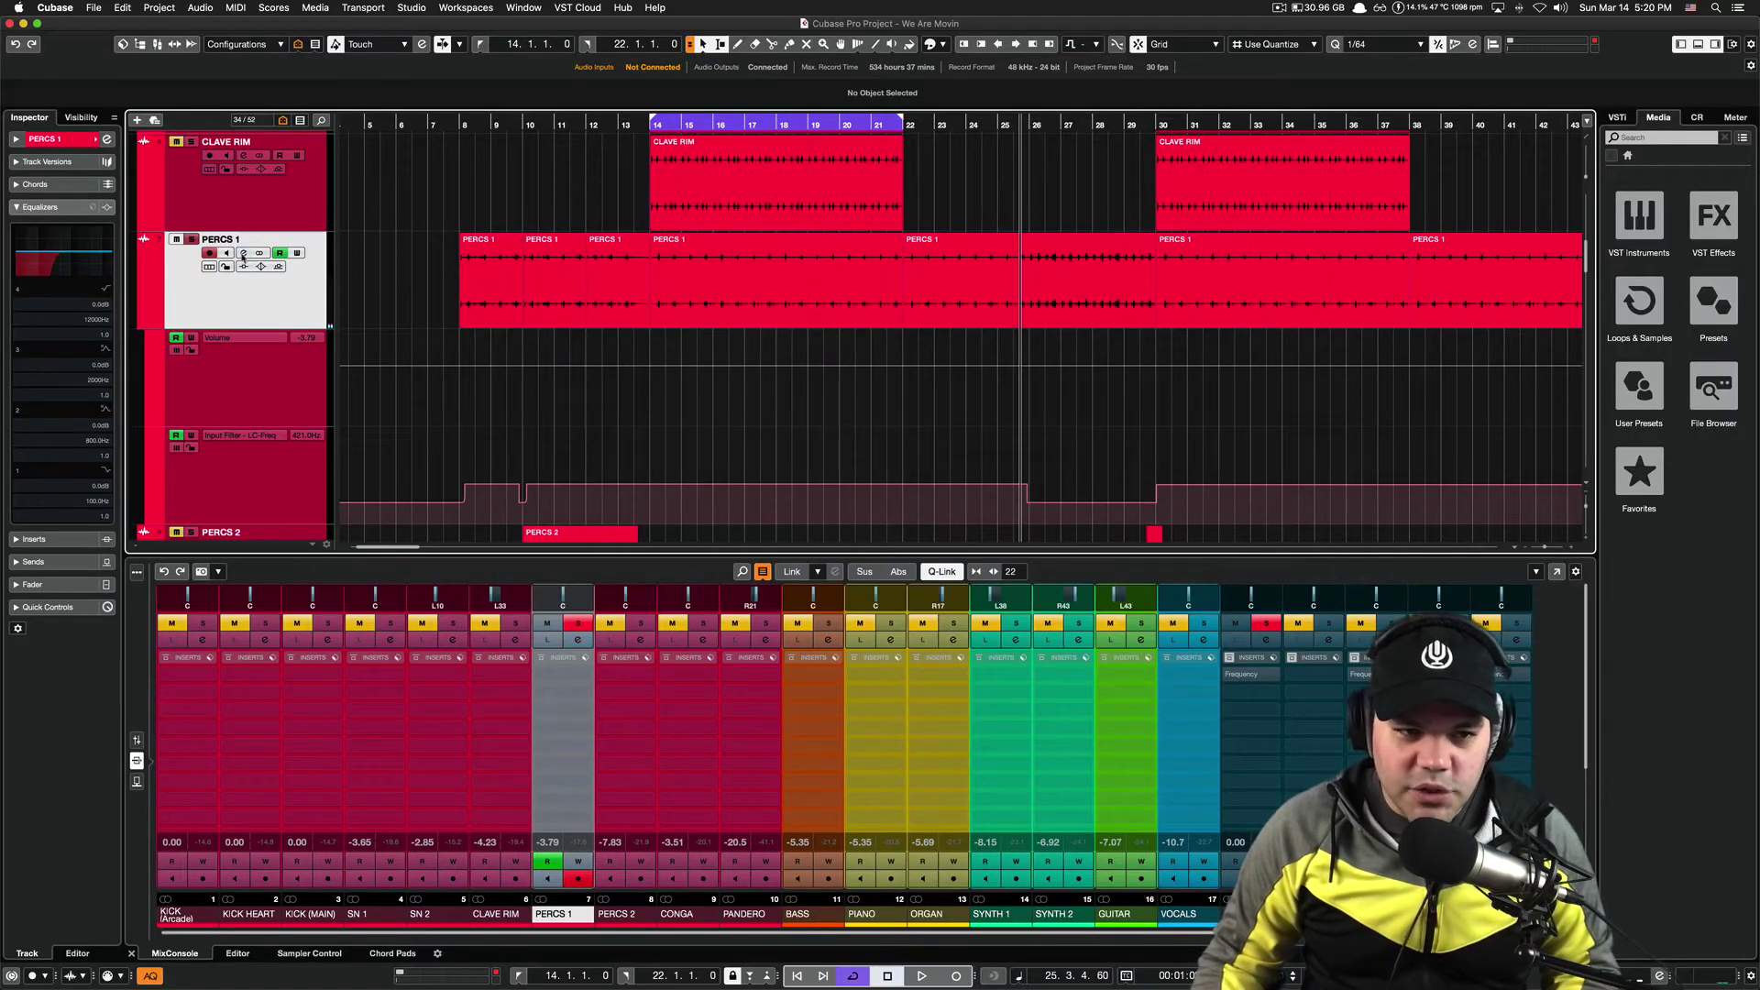
click(243, 253)
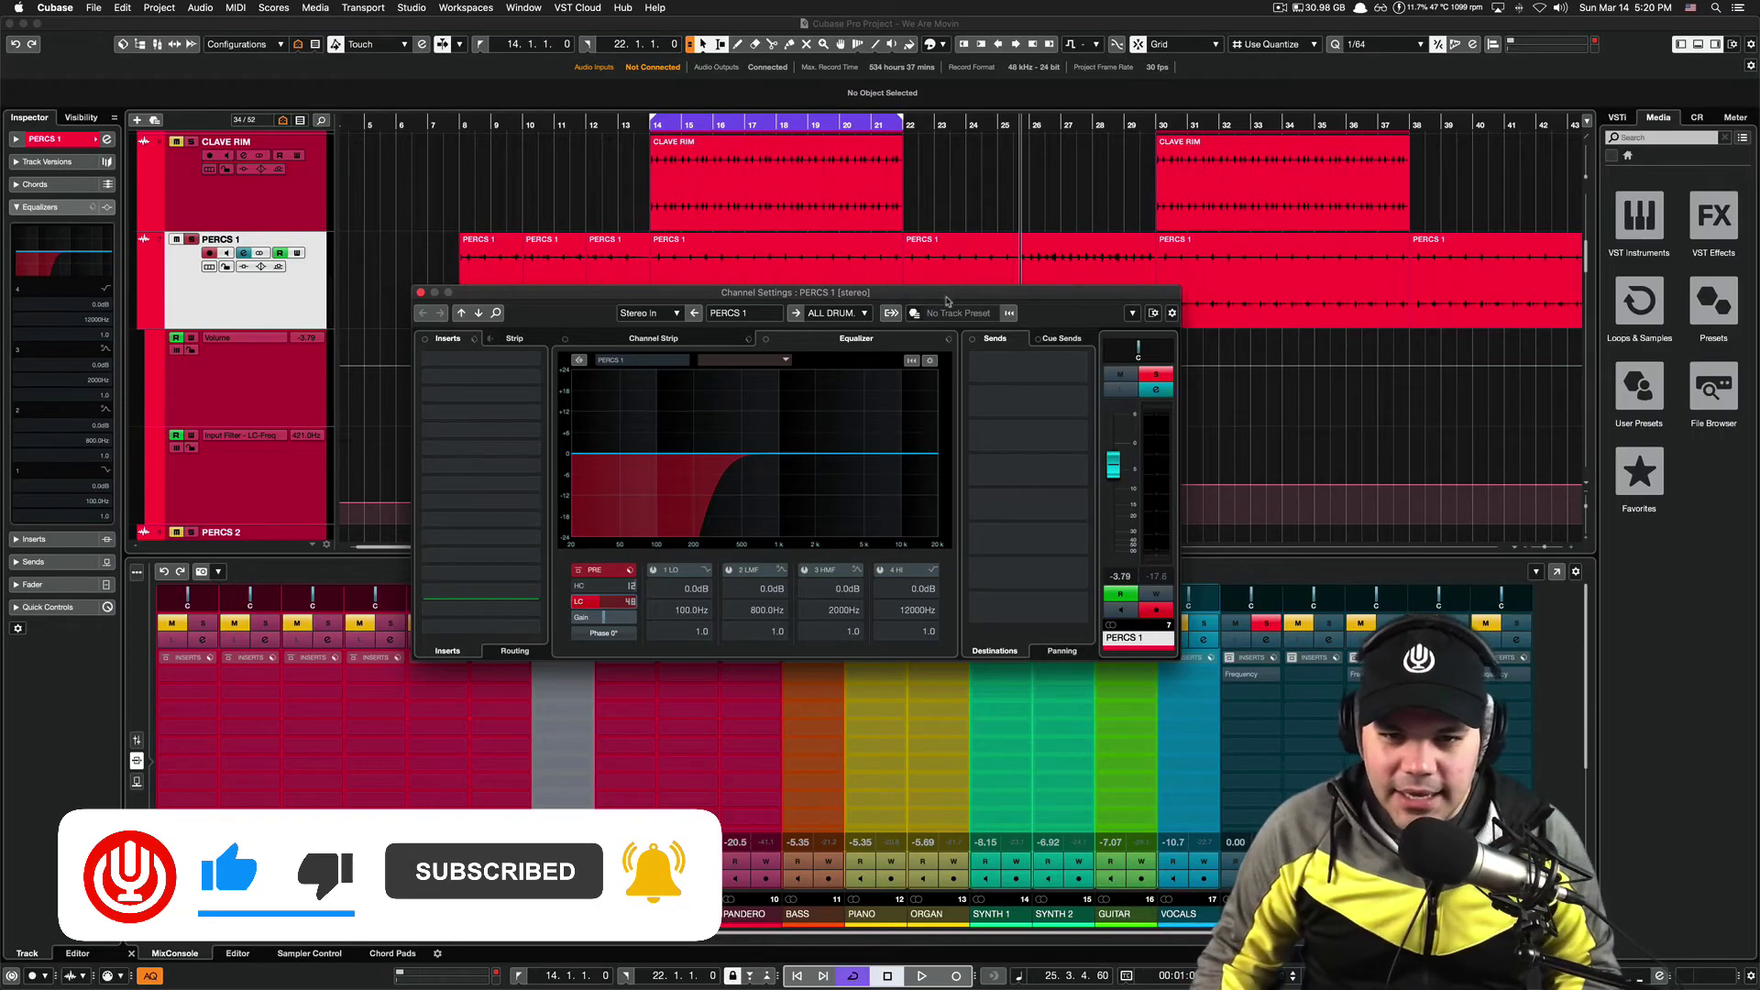
key(space)
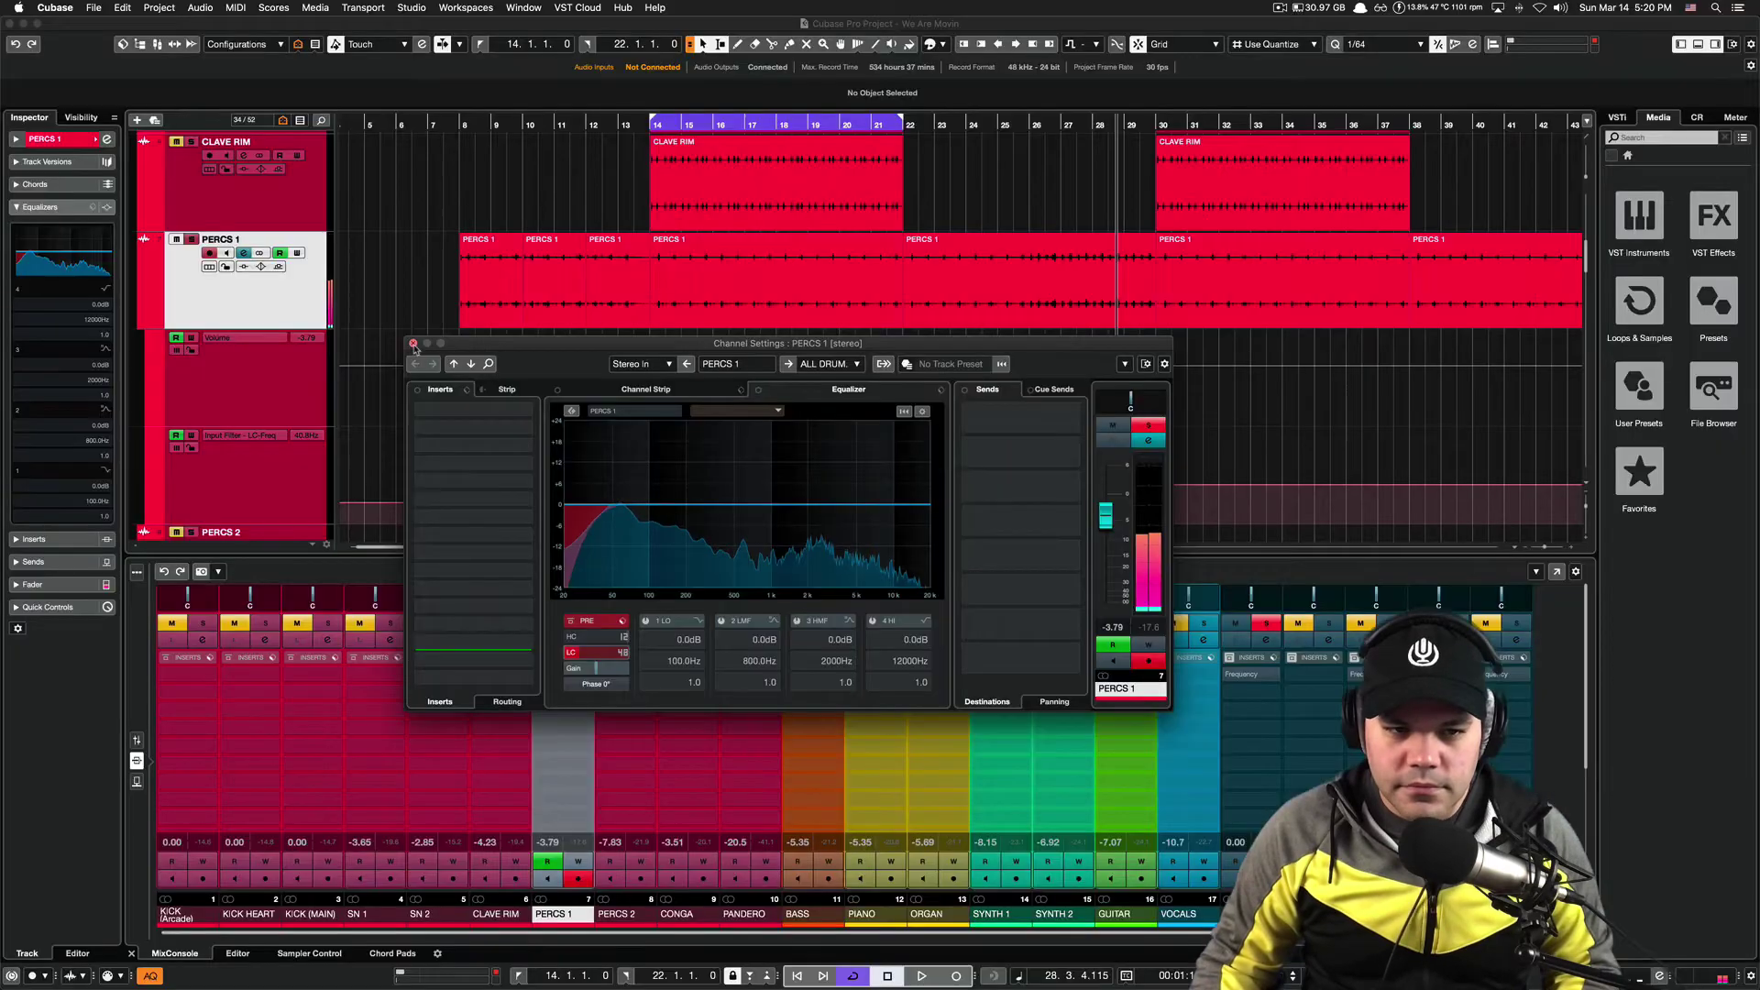
- Close the PERCS 1 Channel Settings and the lower-zone MixConsole
click(414, 345)
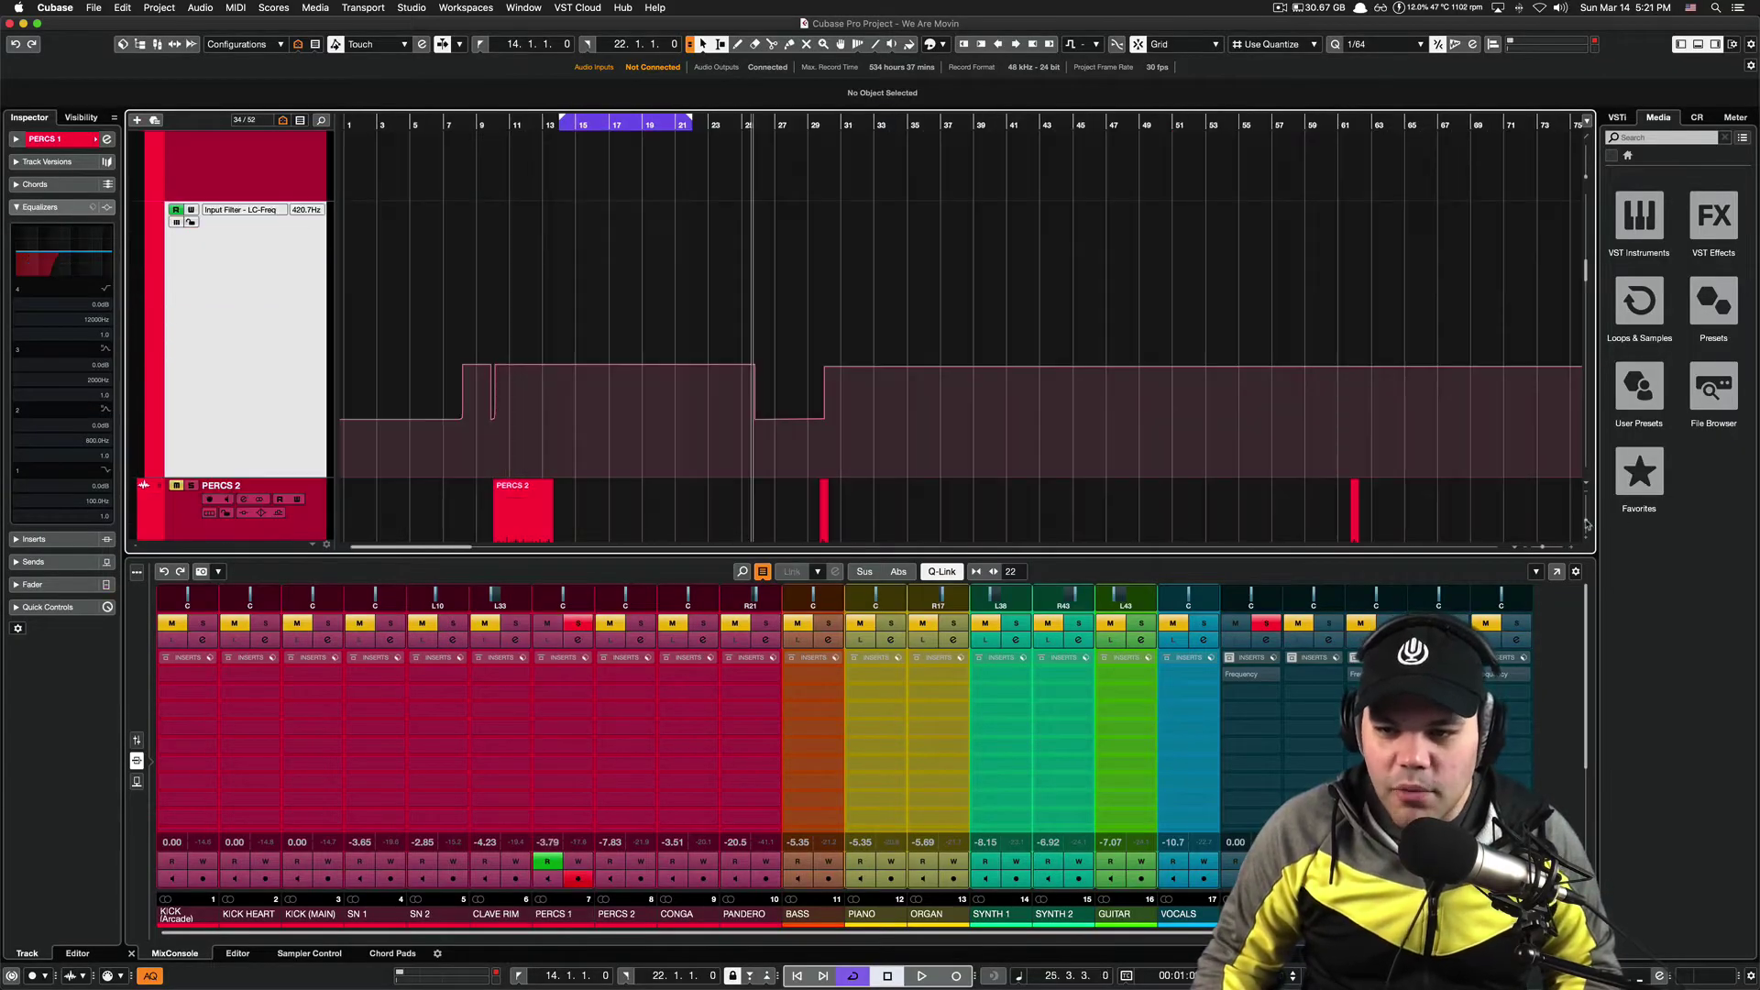
scroll(1588, 523, down, 2)
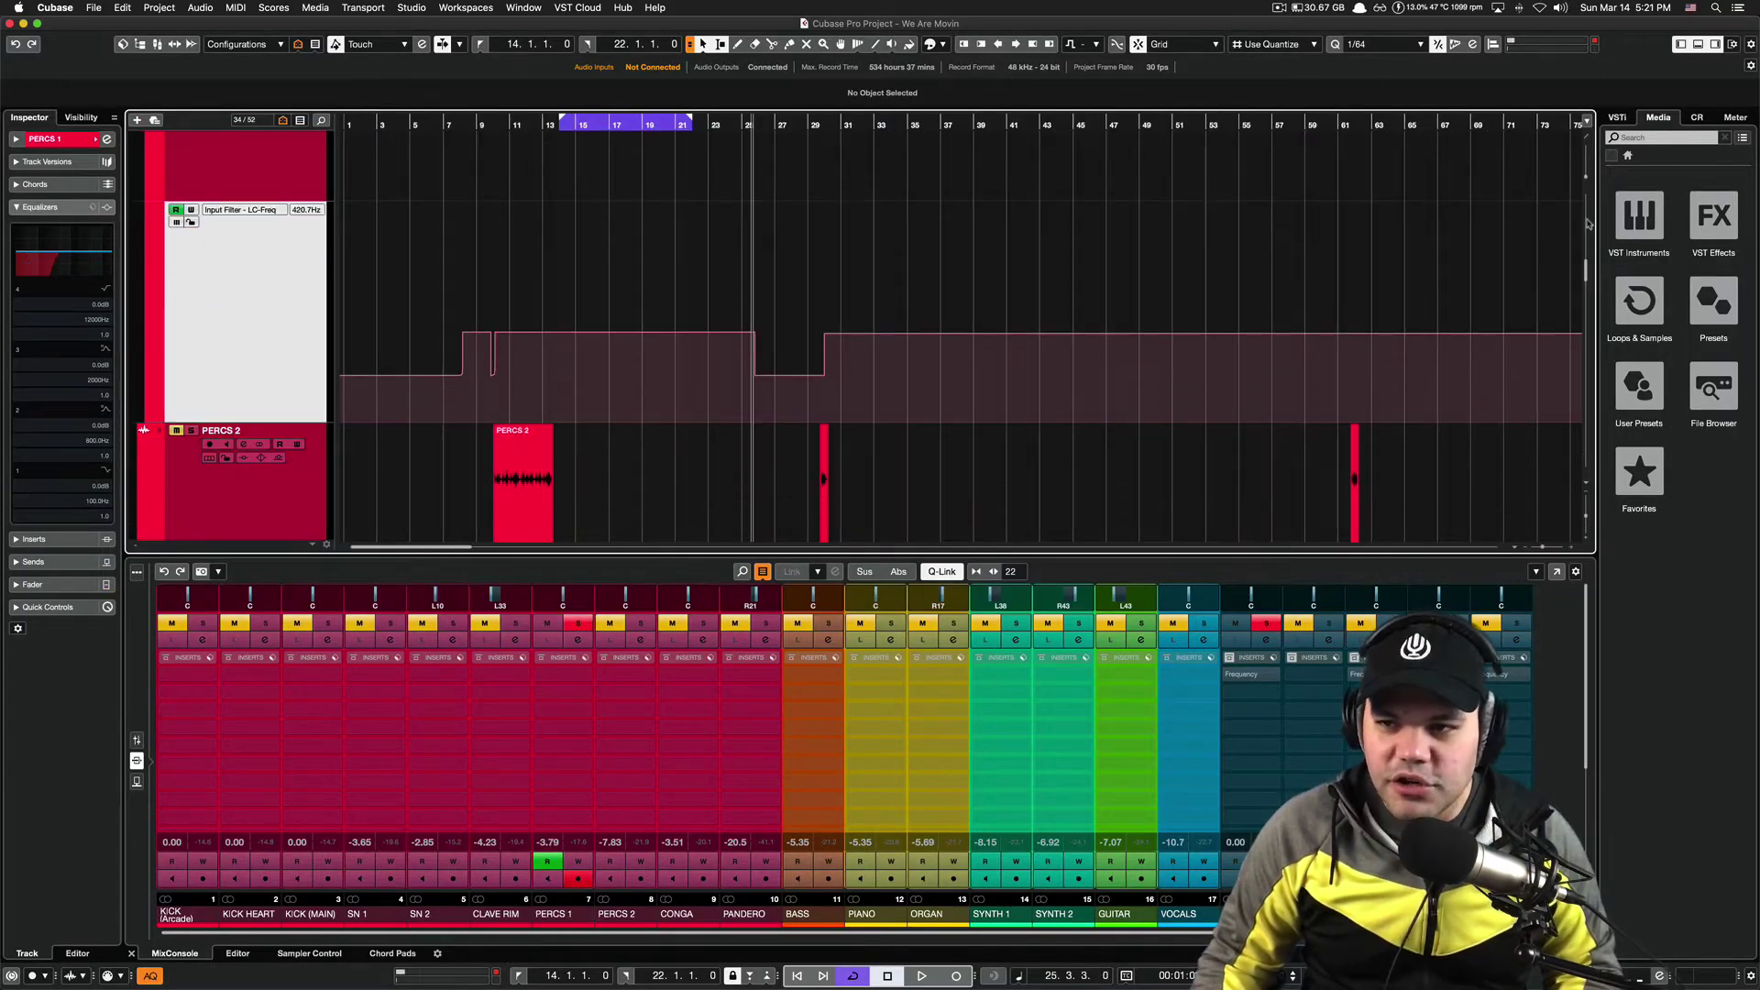
click(1697, 44)
scroll(678, 376, up, 8)
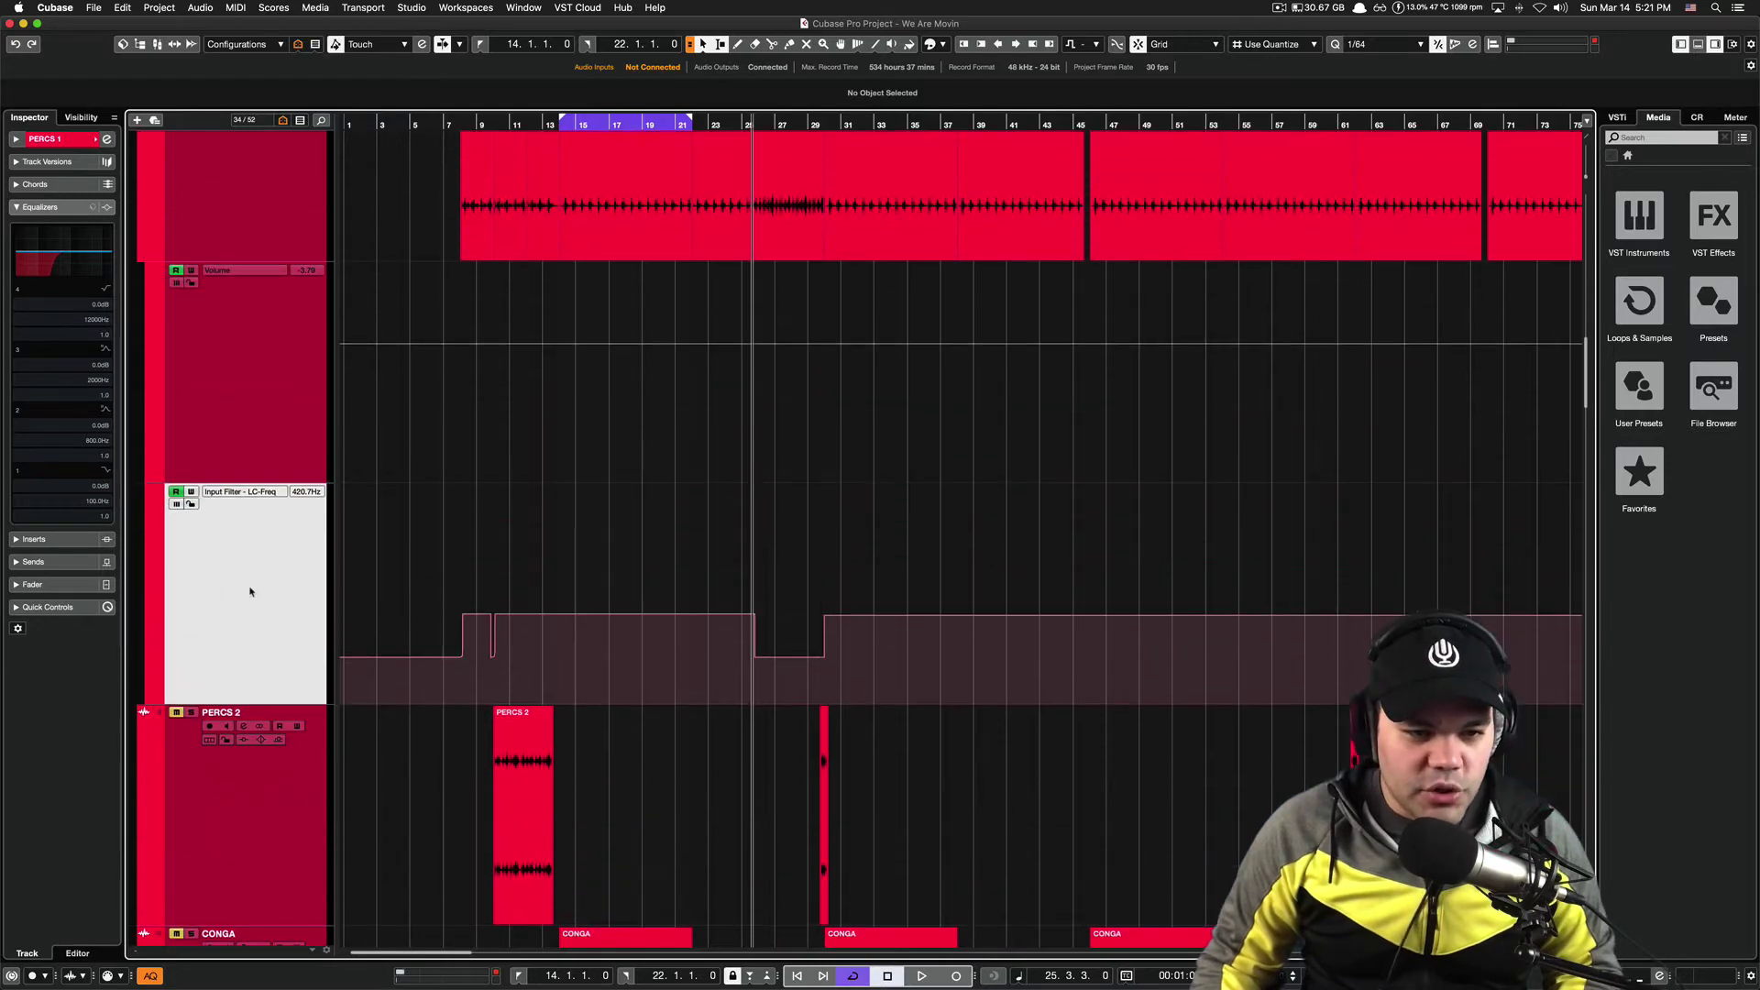
scroll(756, 463, up, 2)
scroll(330, 240, up, 2)
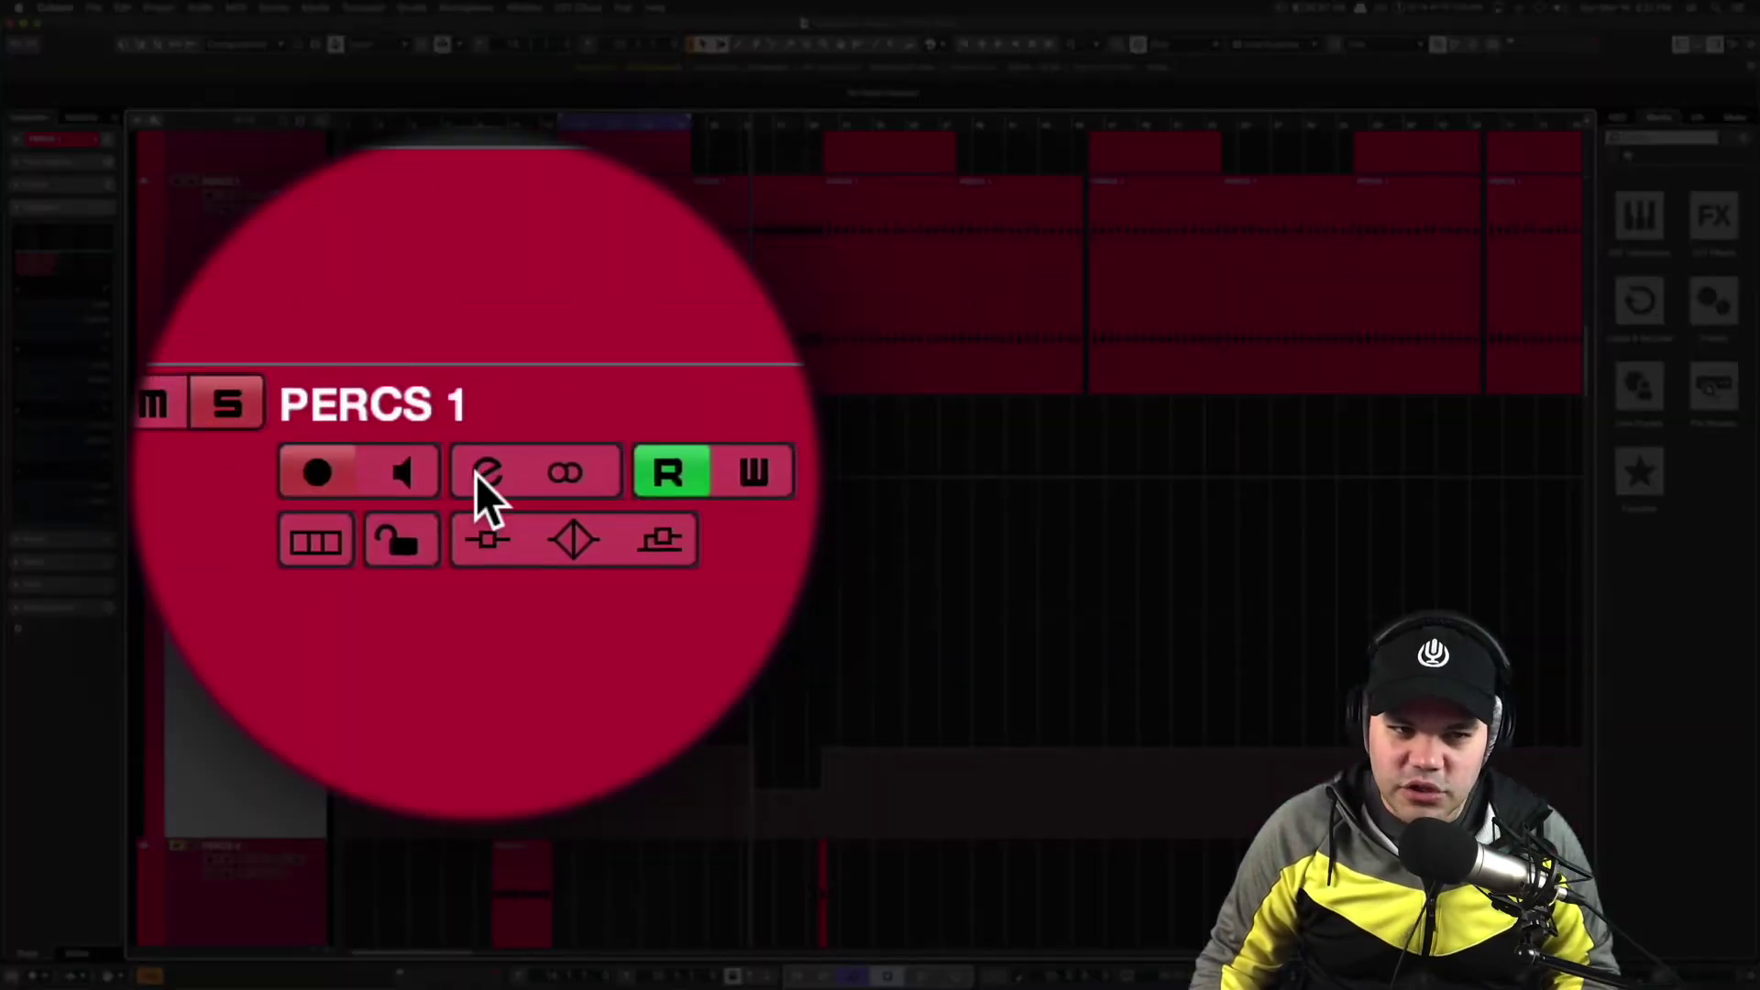
- Show the 'LC-Freq' automation track for PERCS 1 from its Channel Settings low-cut control
click(243, 195)
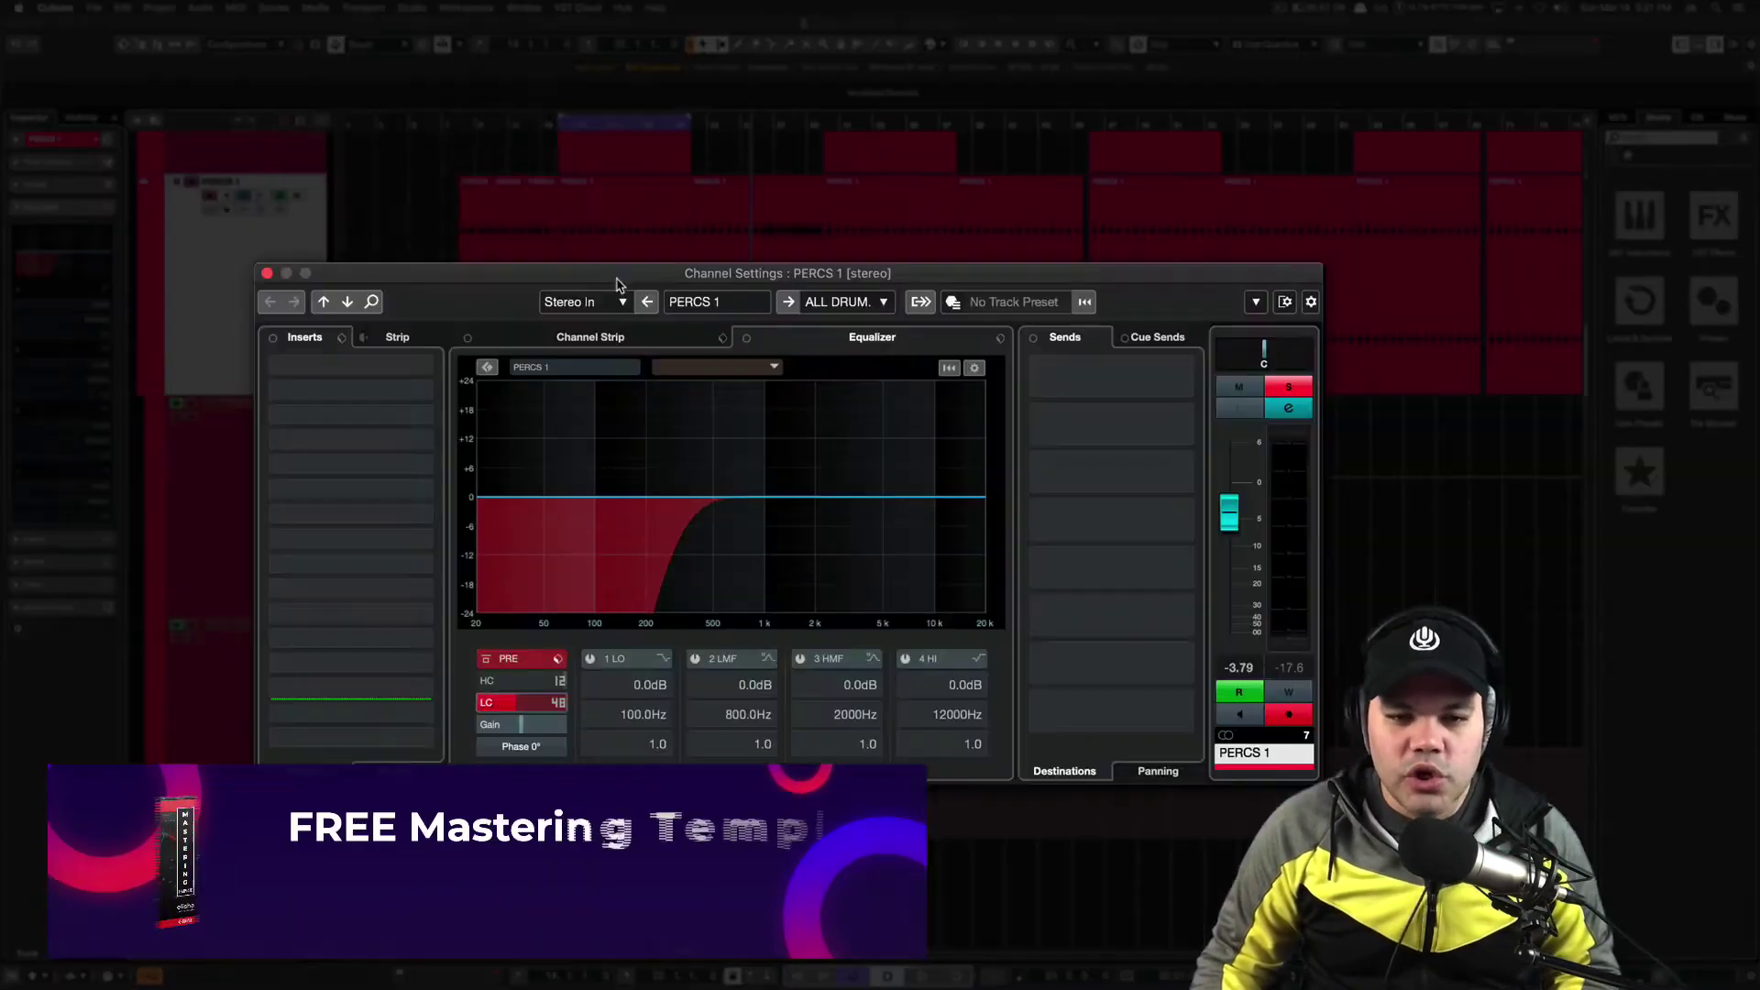
drag(603, 220, 599, 208)
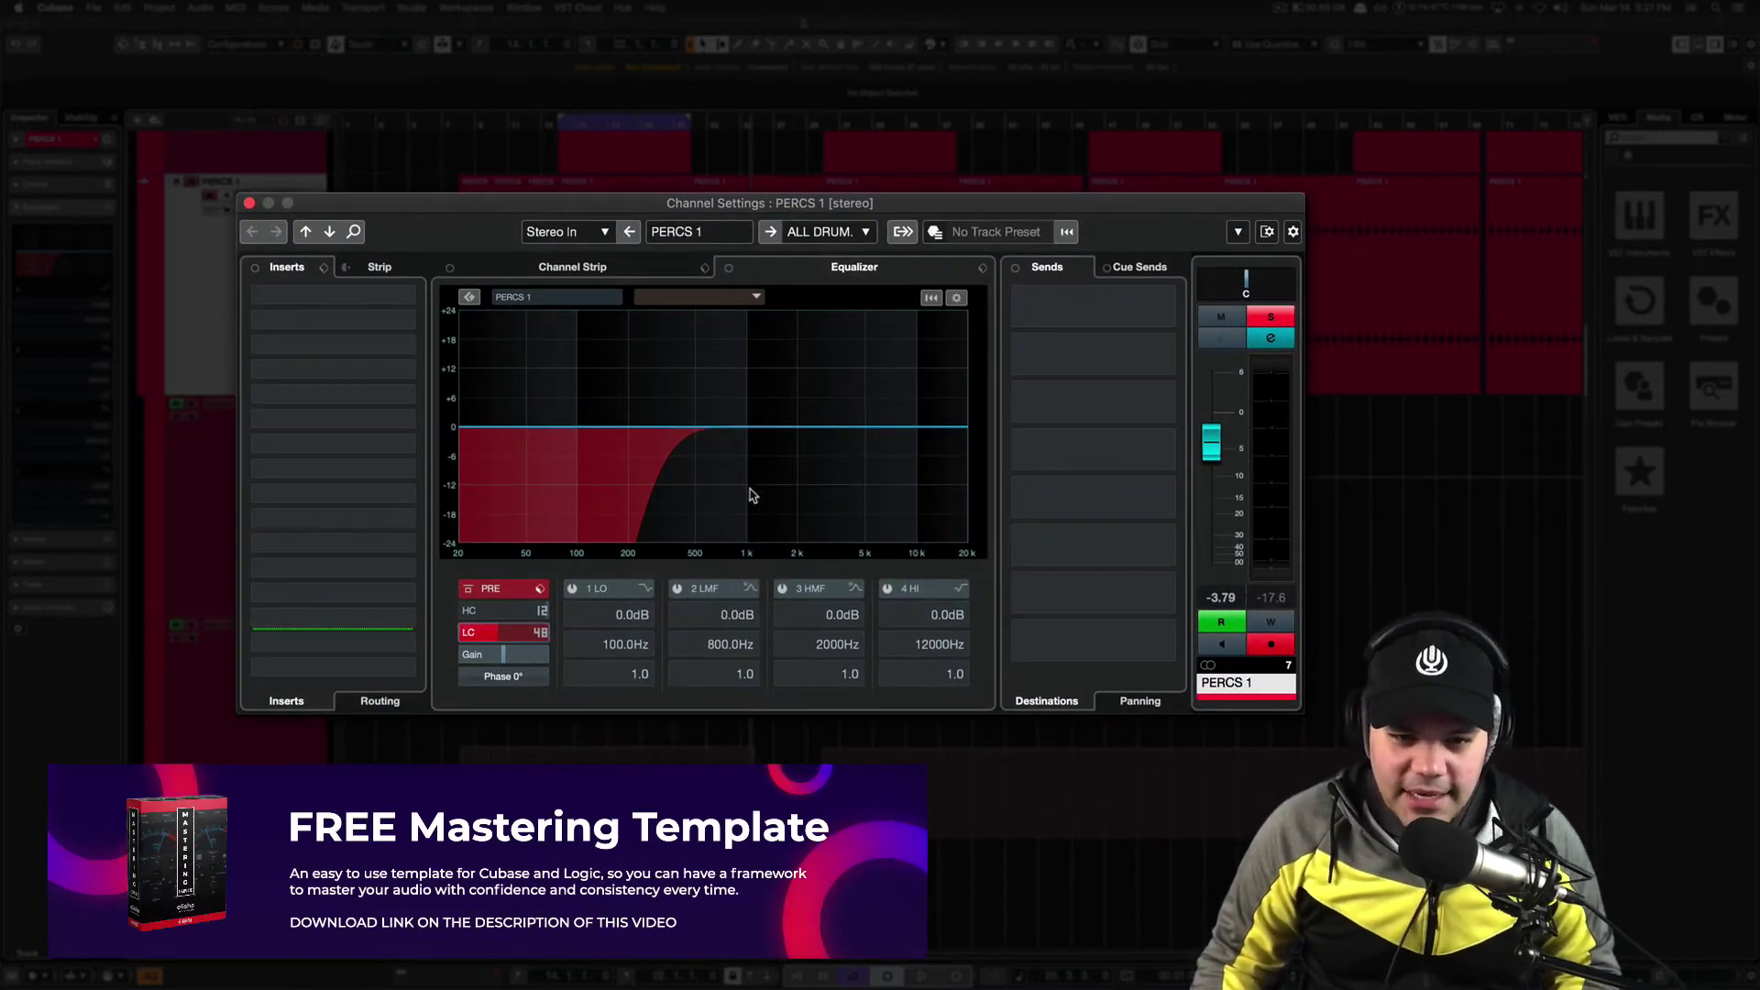
right_click(495, 633)
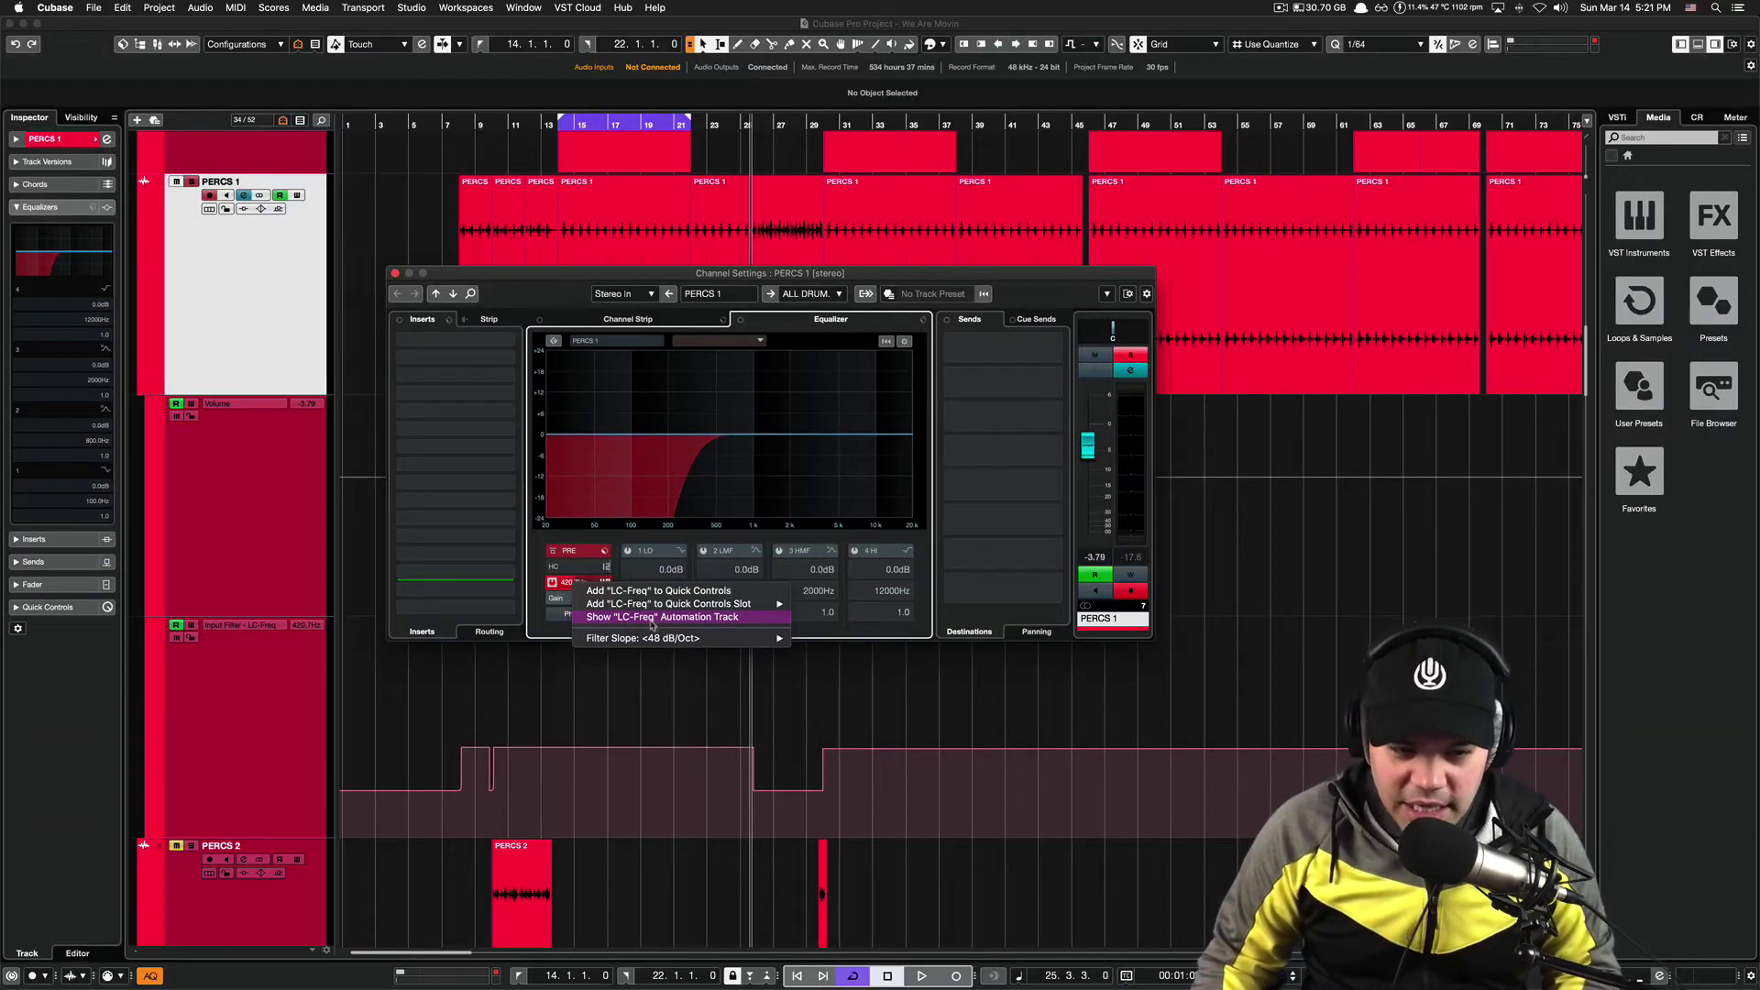
click(279, 734)
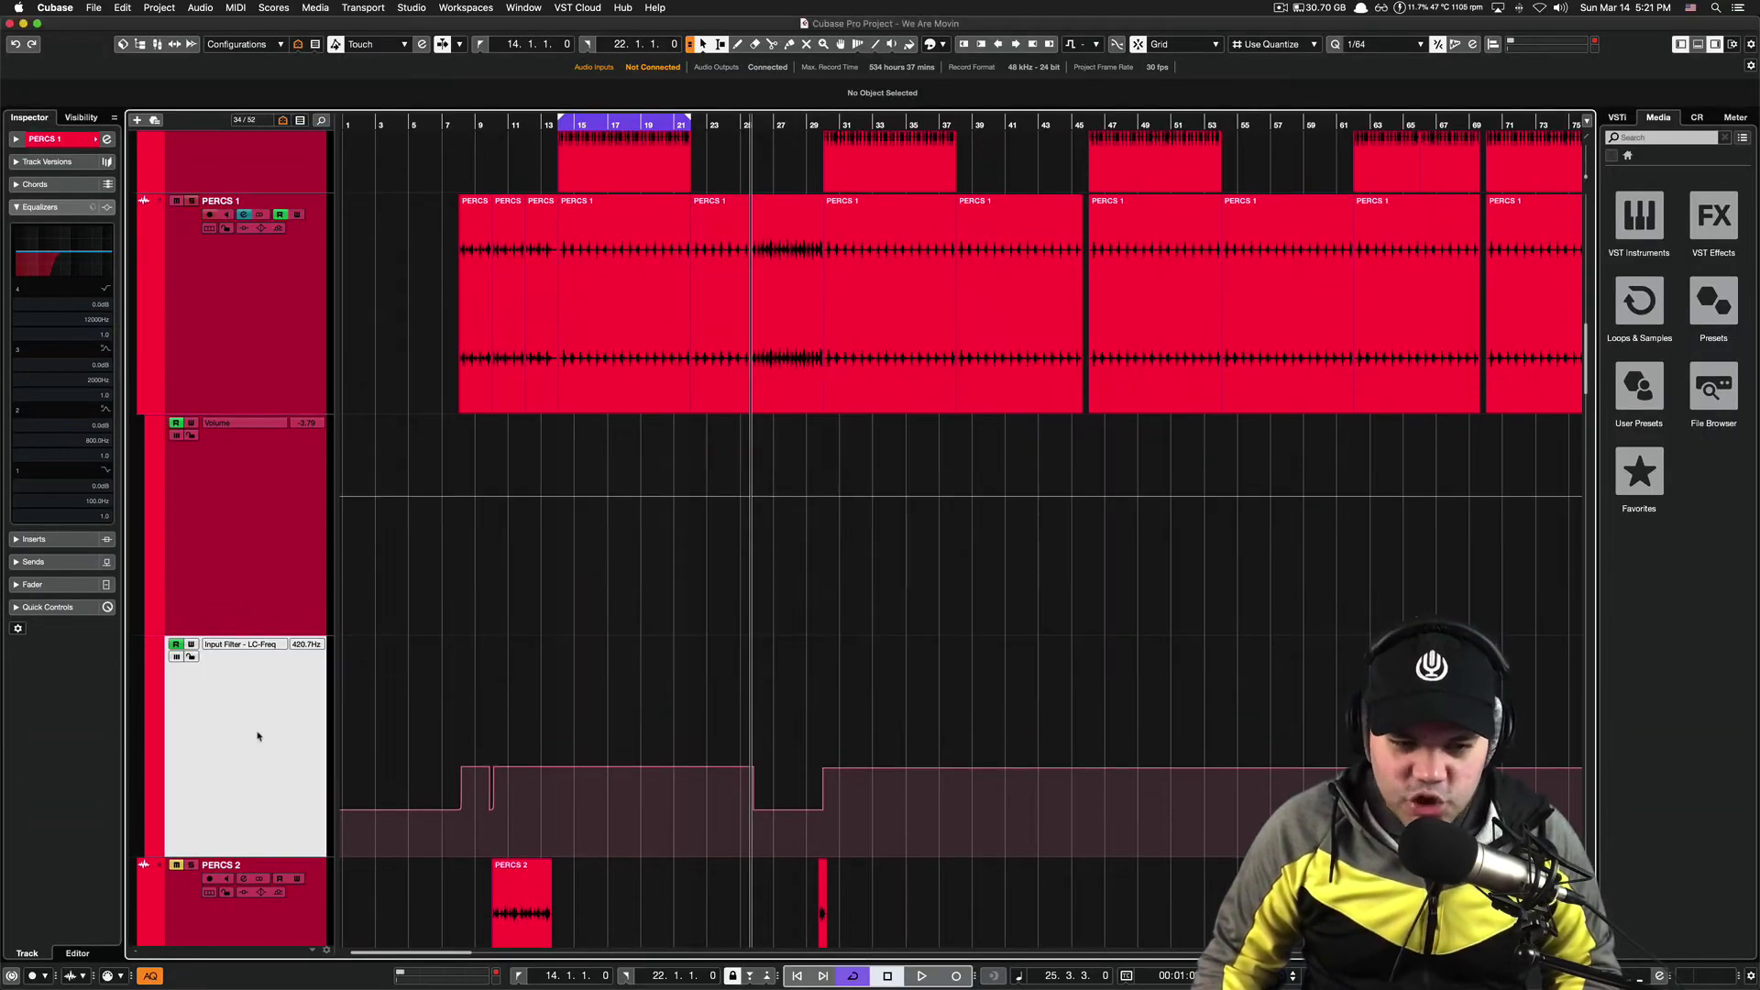
- Zoom in near bar 8 and inspect the low LC-Freq automation point before it
scroll(461, 722, down, 3)
drag(453, 123, 467, 273)
scroll(624, 653, right, 2)
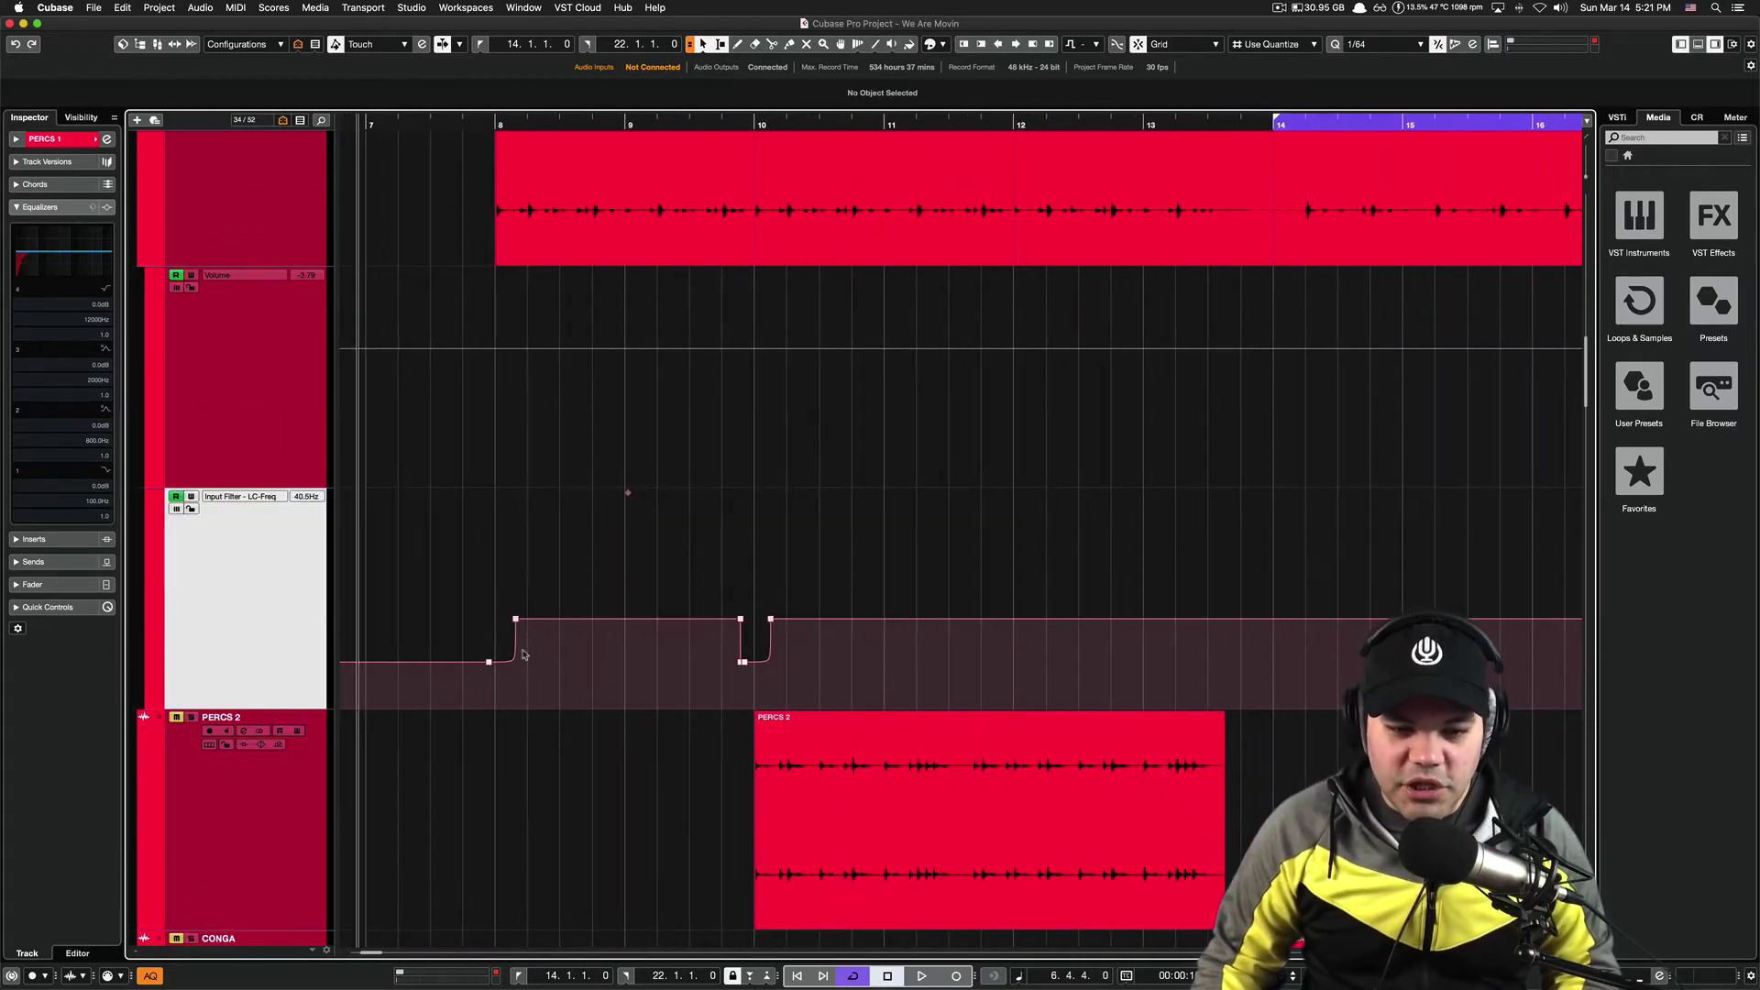
click(481, 123)
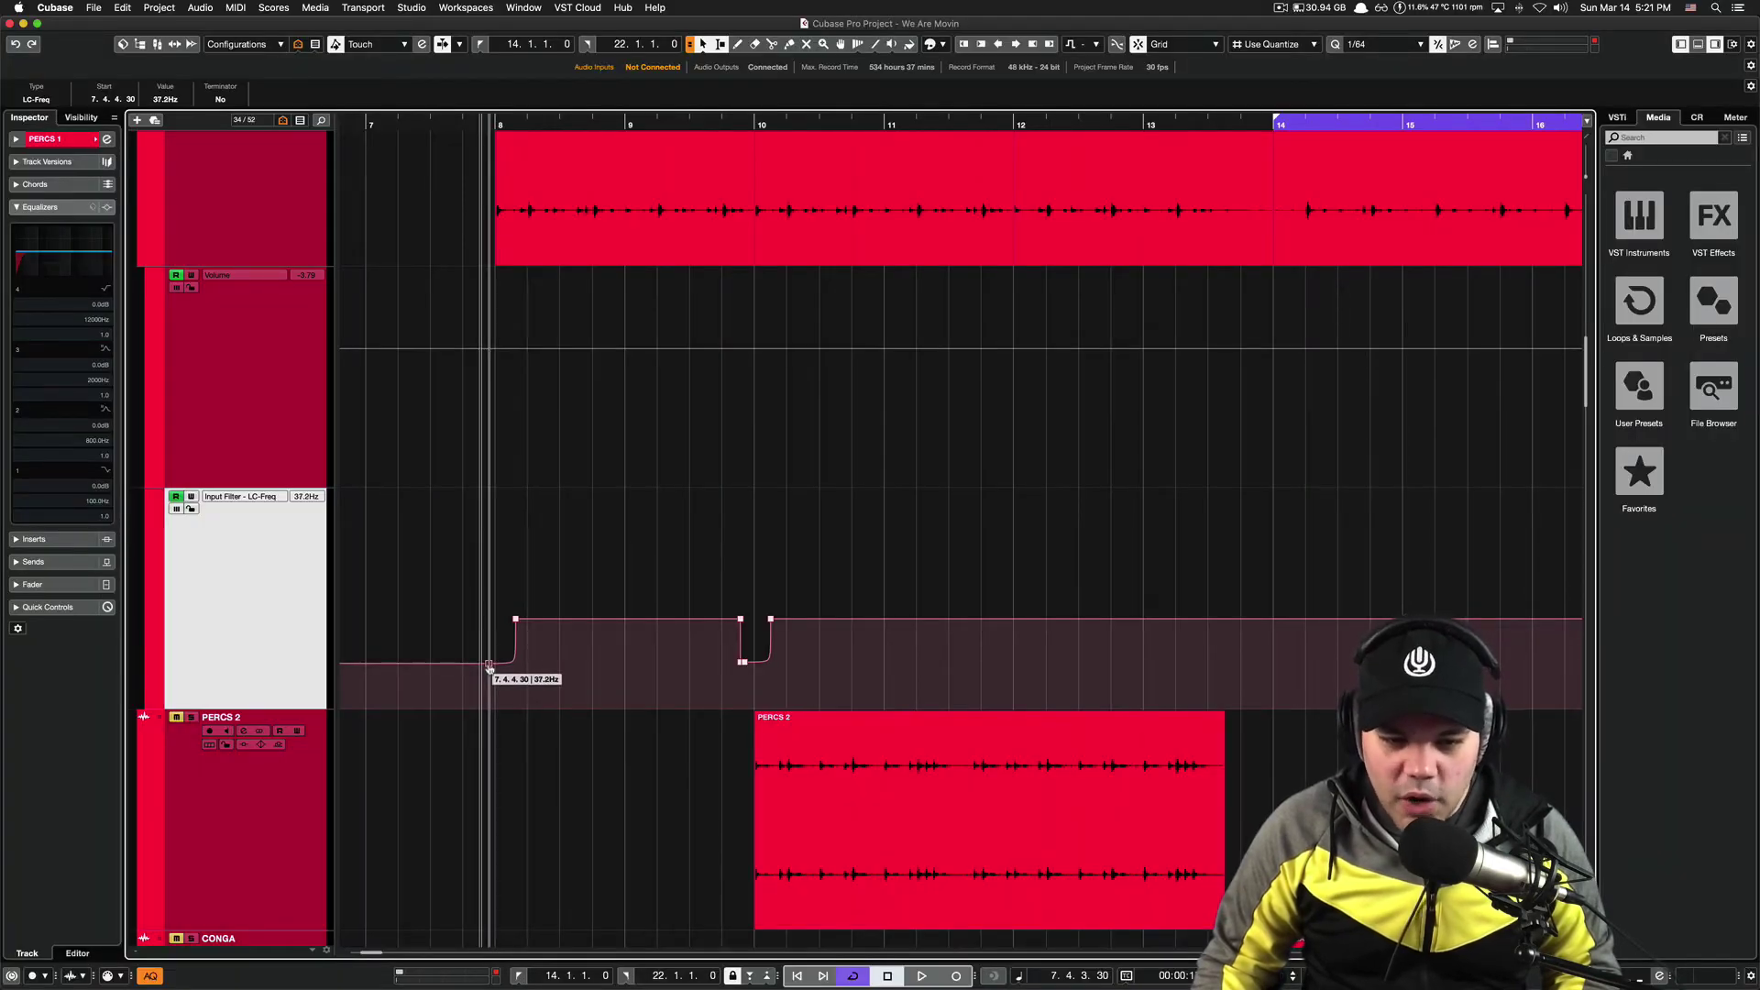
key(Escape)
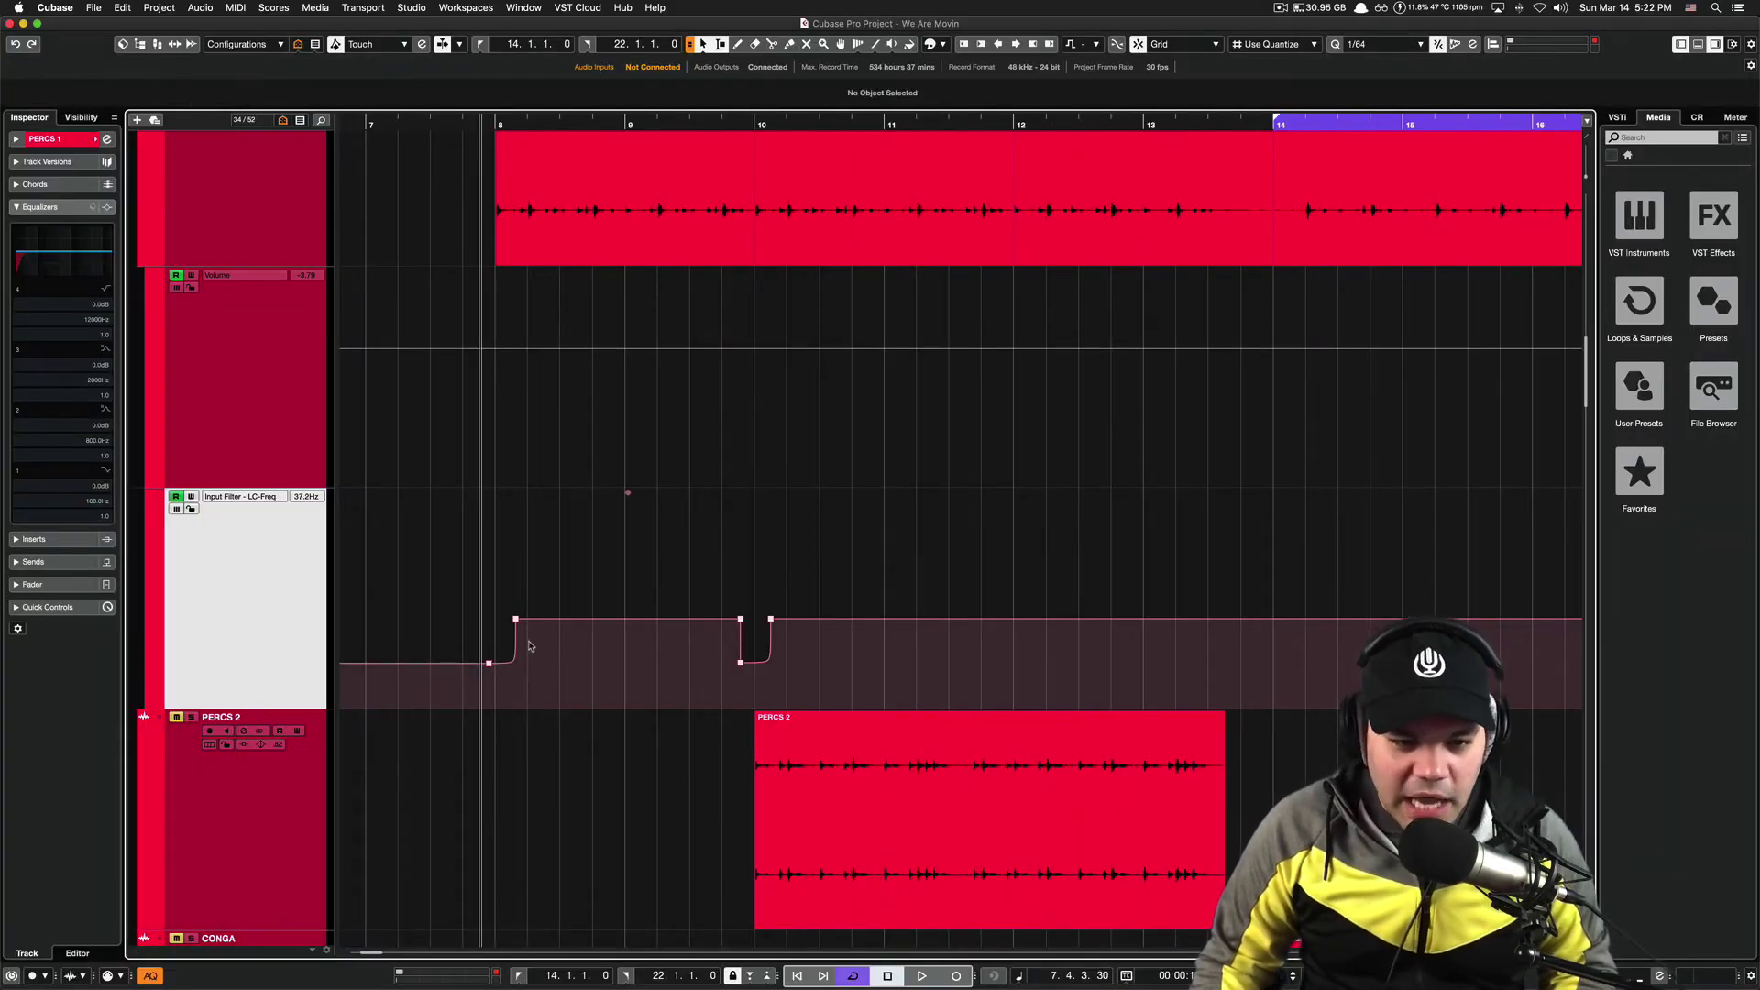
- Check the 421.2Hz LC-Freq point at bar 8, zoom out to bars 6–21, reopen PERCS 1 Channel Settings
click(502, 125)
click(515, 622)
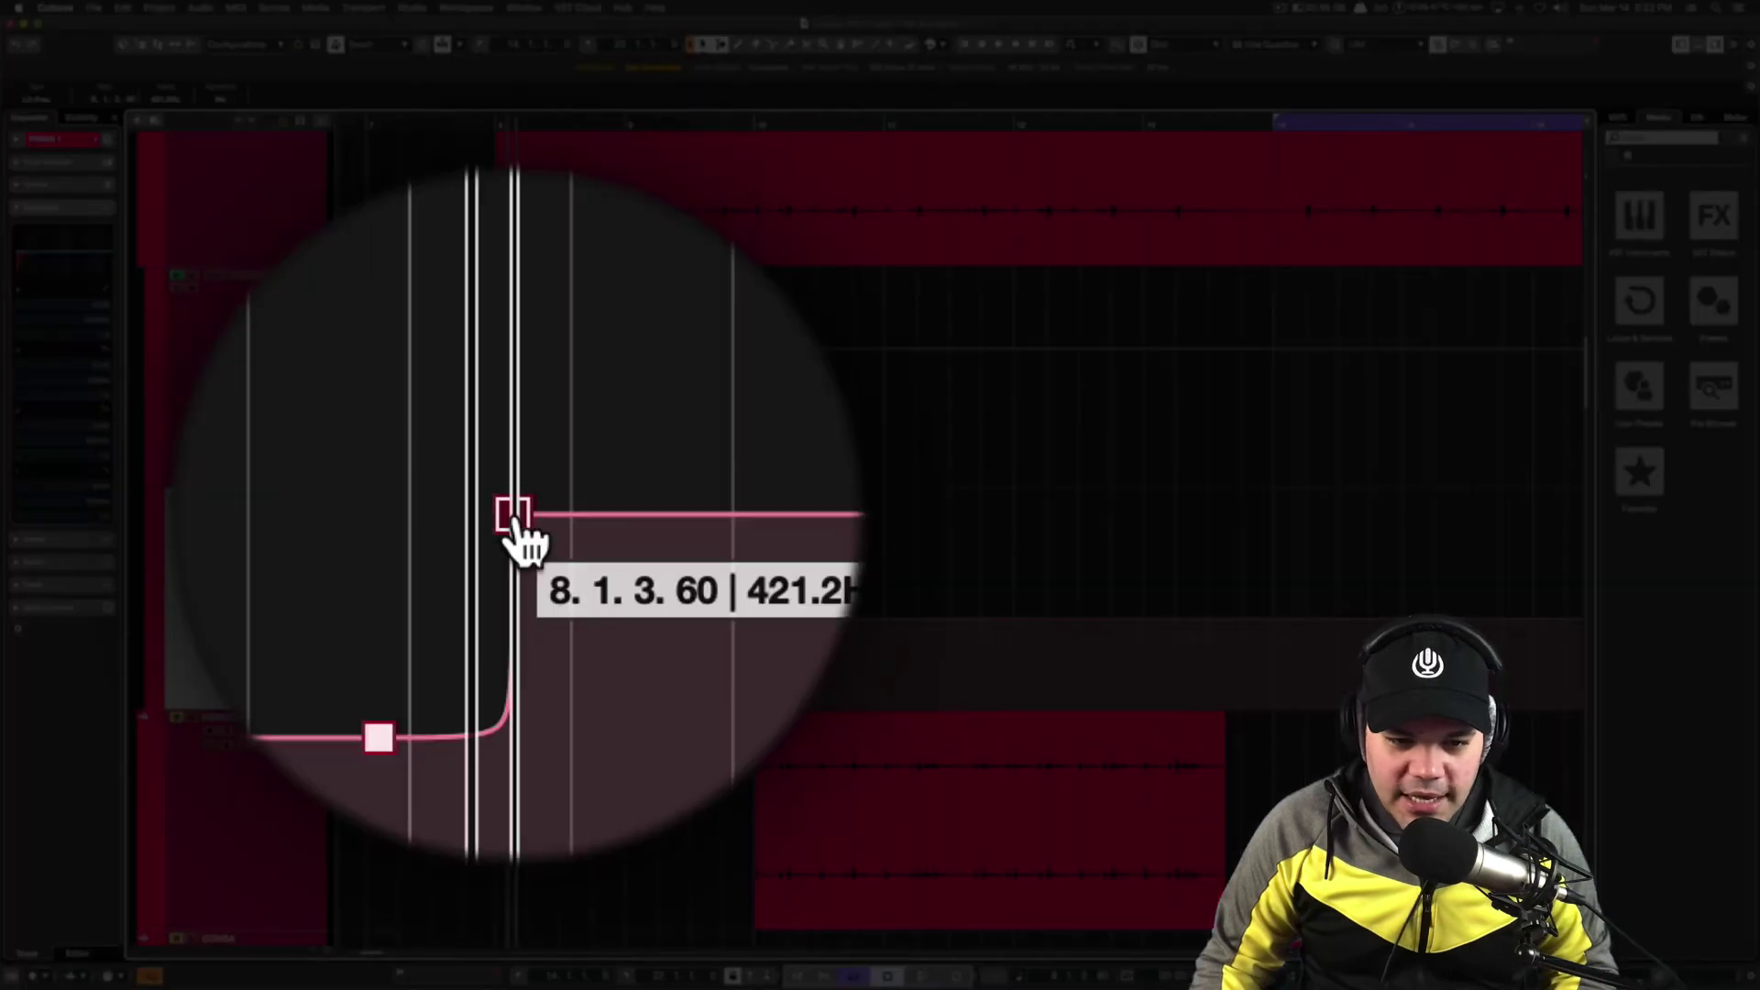
click(513, 521)
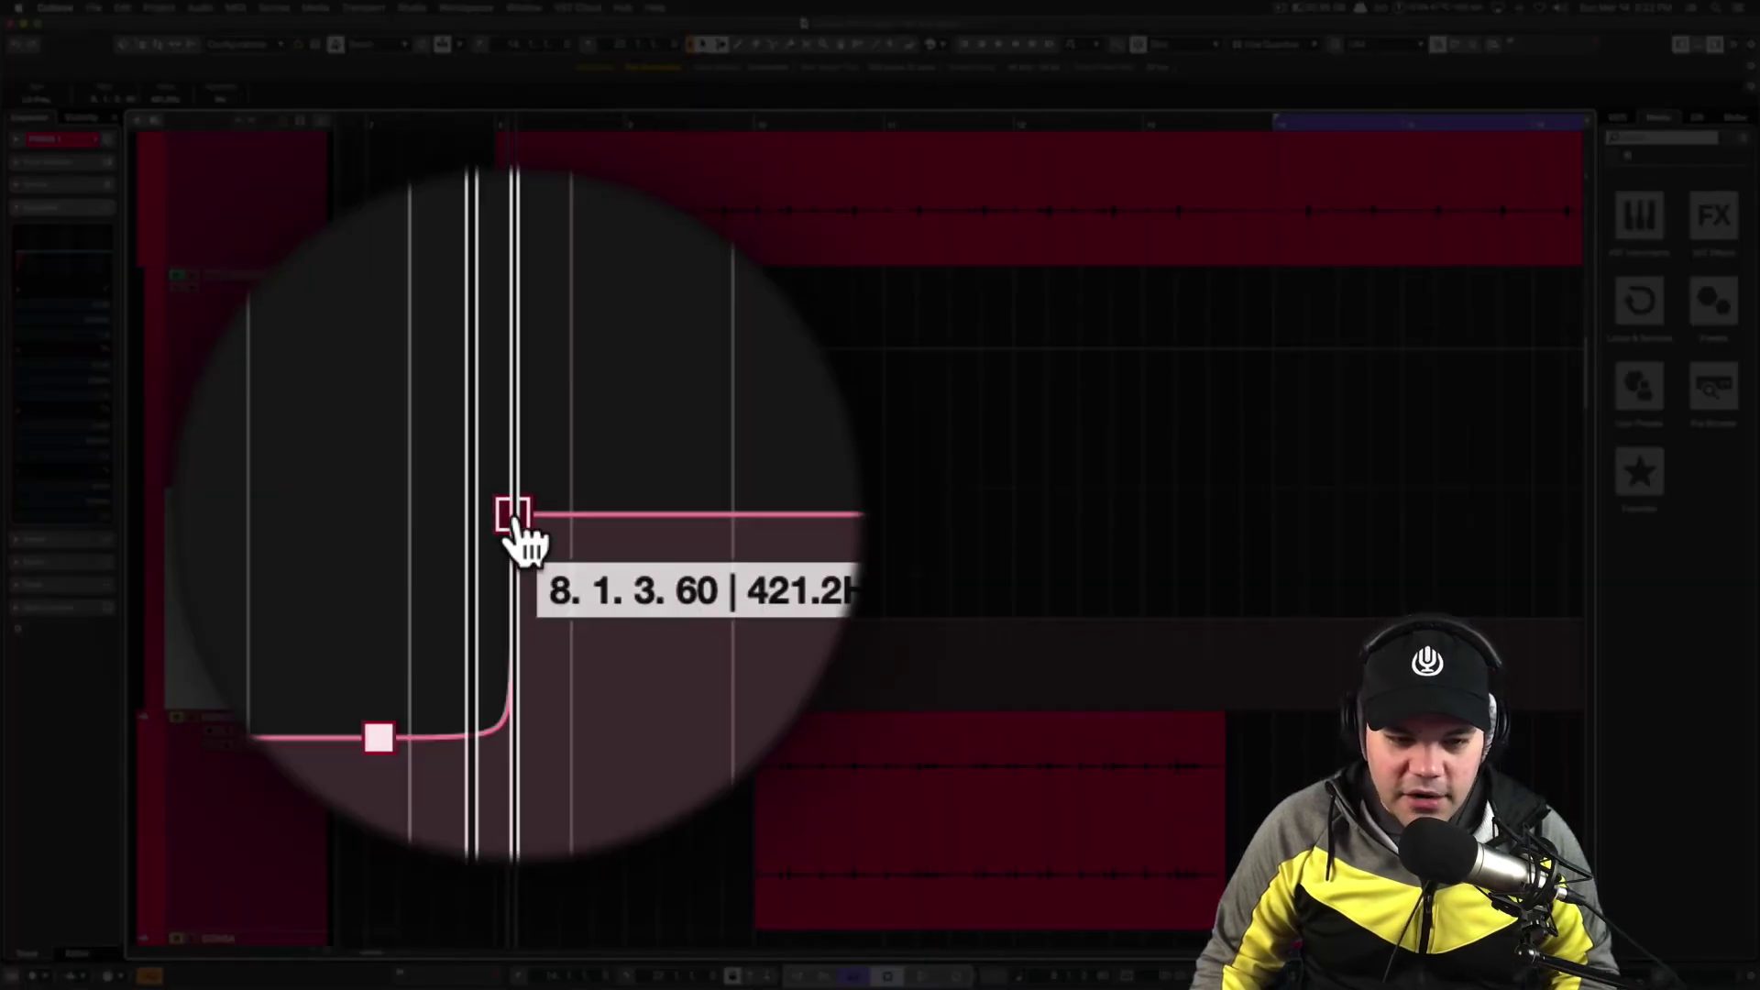
key(g)
scroll(246, 182, up, 2)
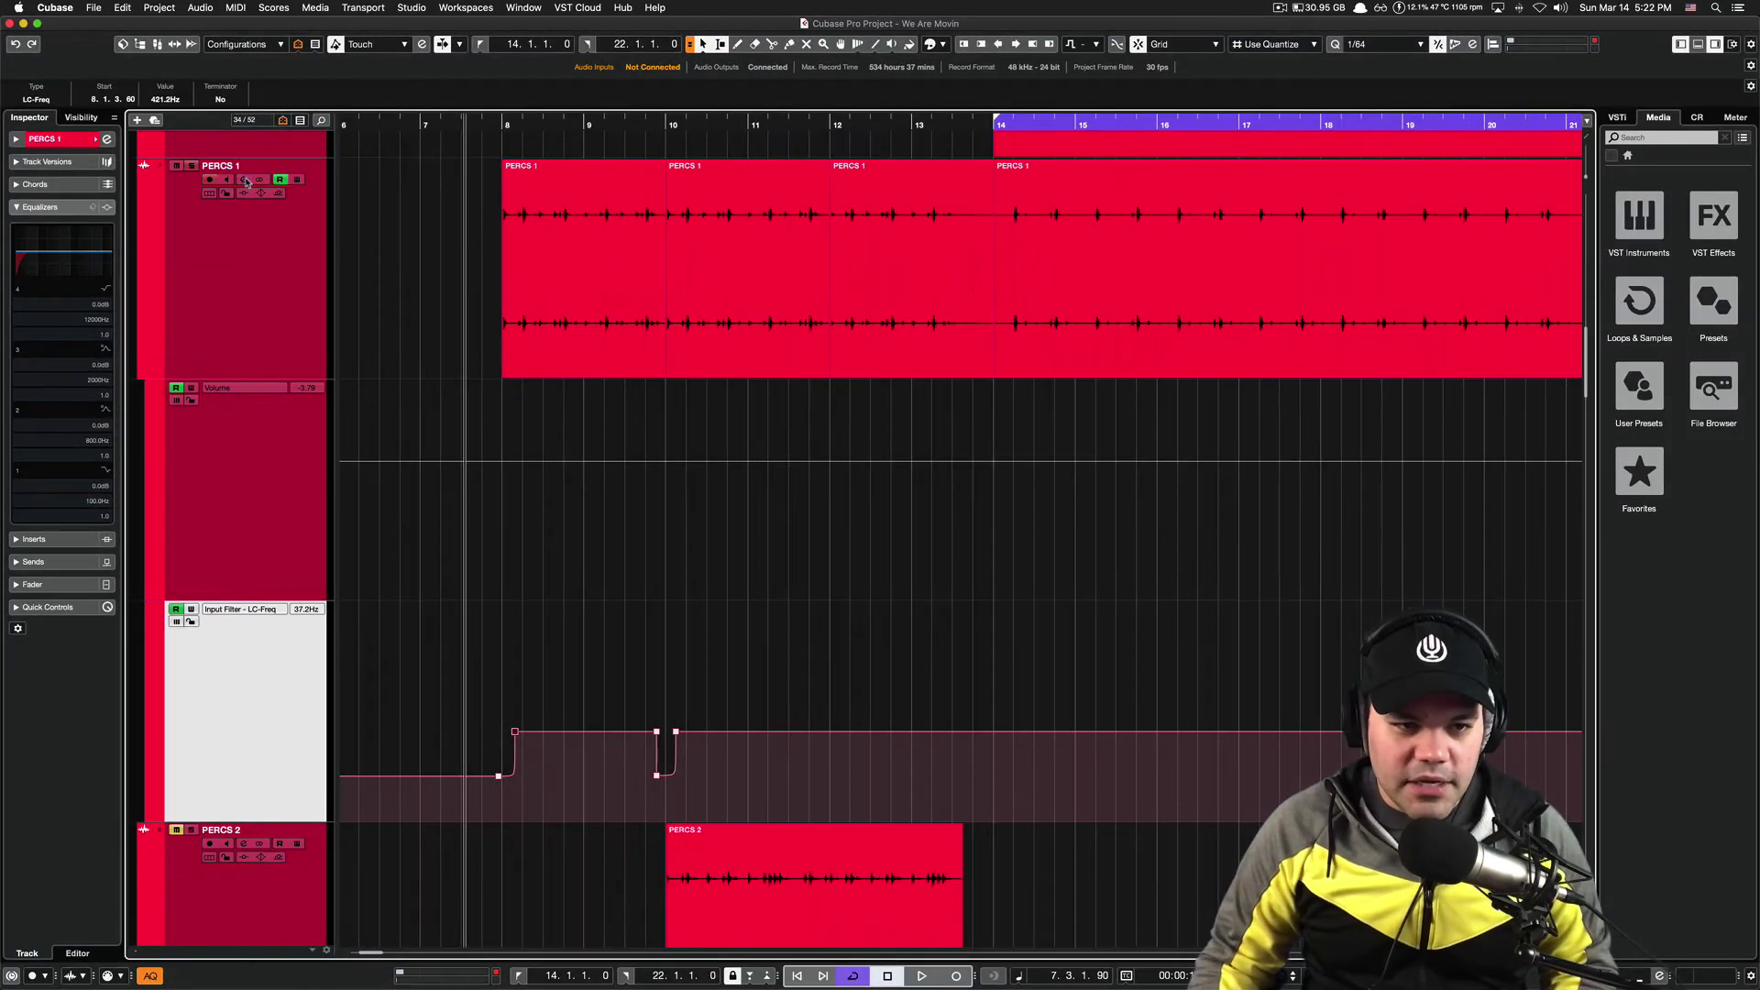
click(247, 181)
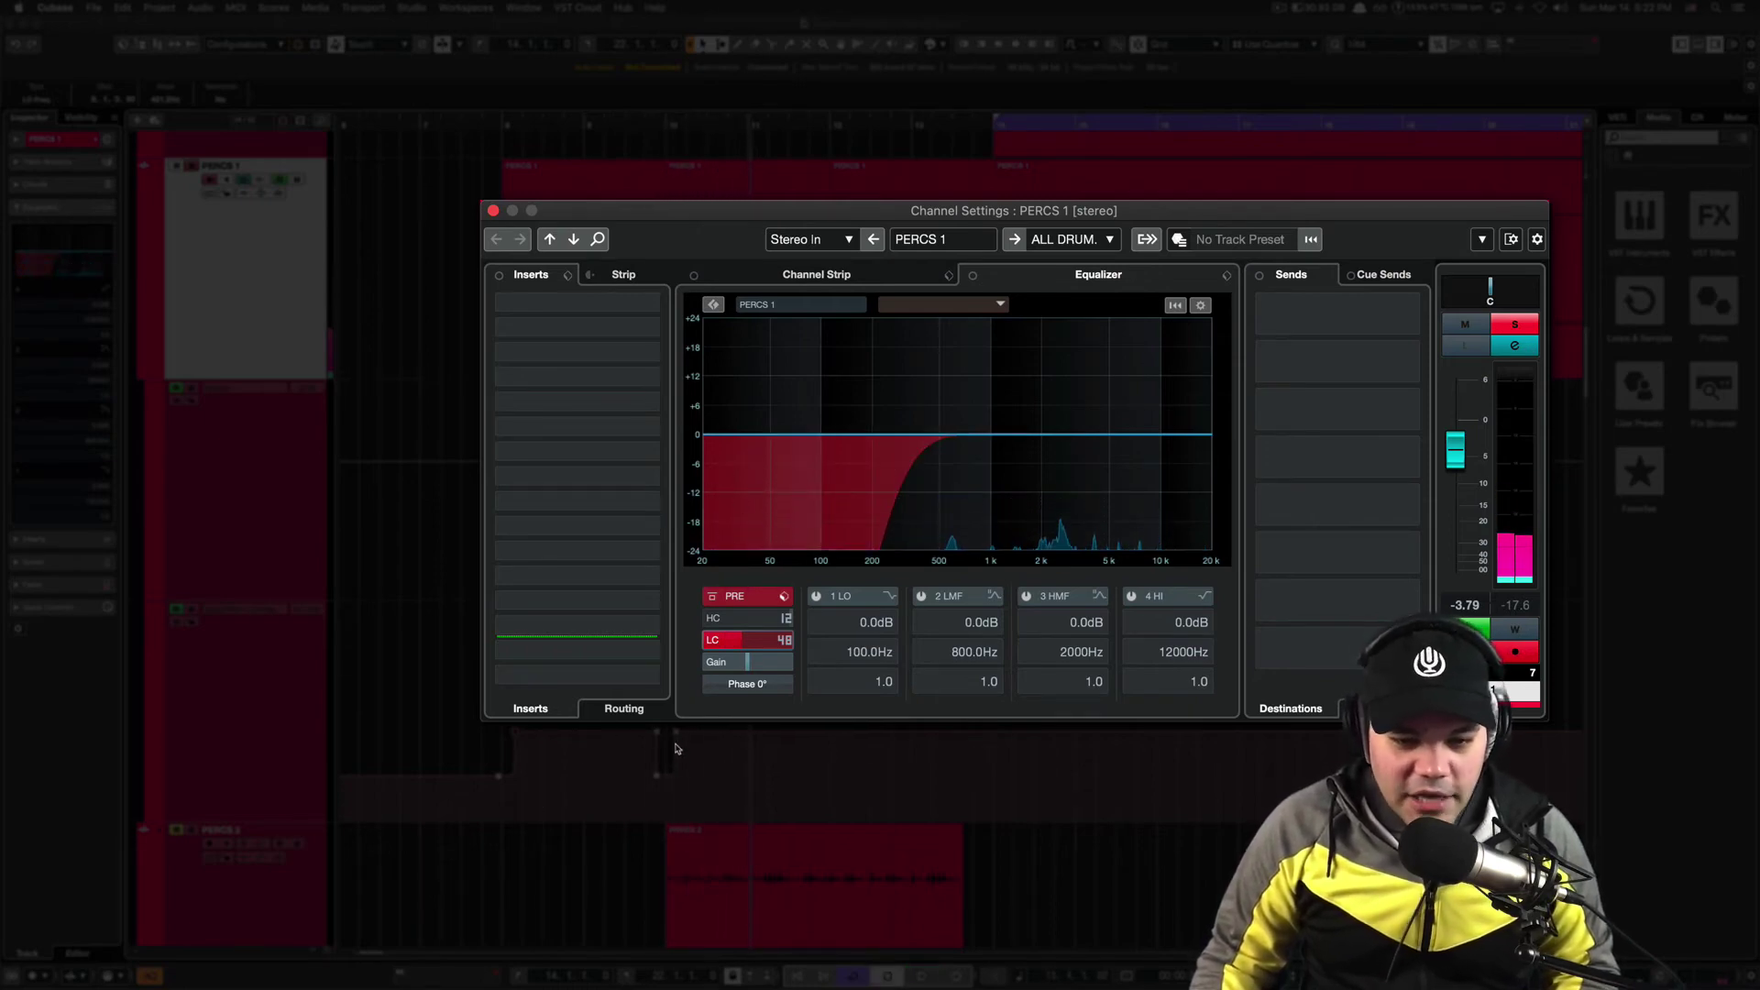
- Move the PERCS 1 Channel Settings window down and back up, then close it
drag(668, 208, 558, 371)
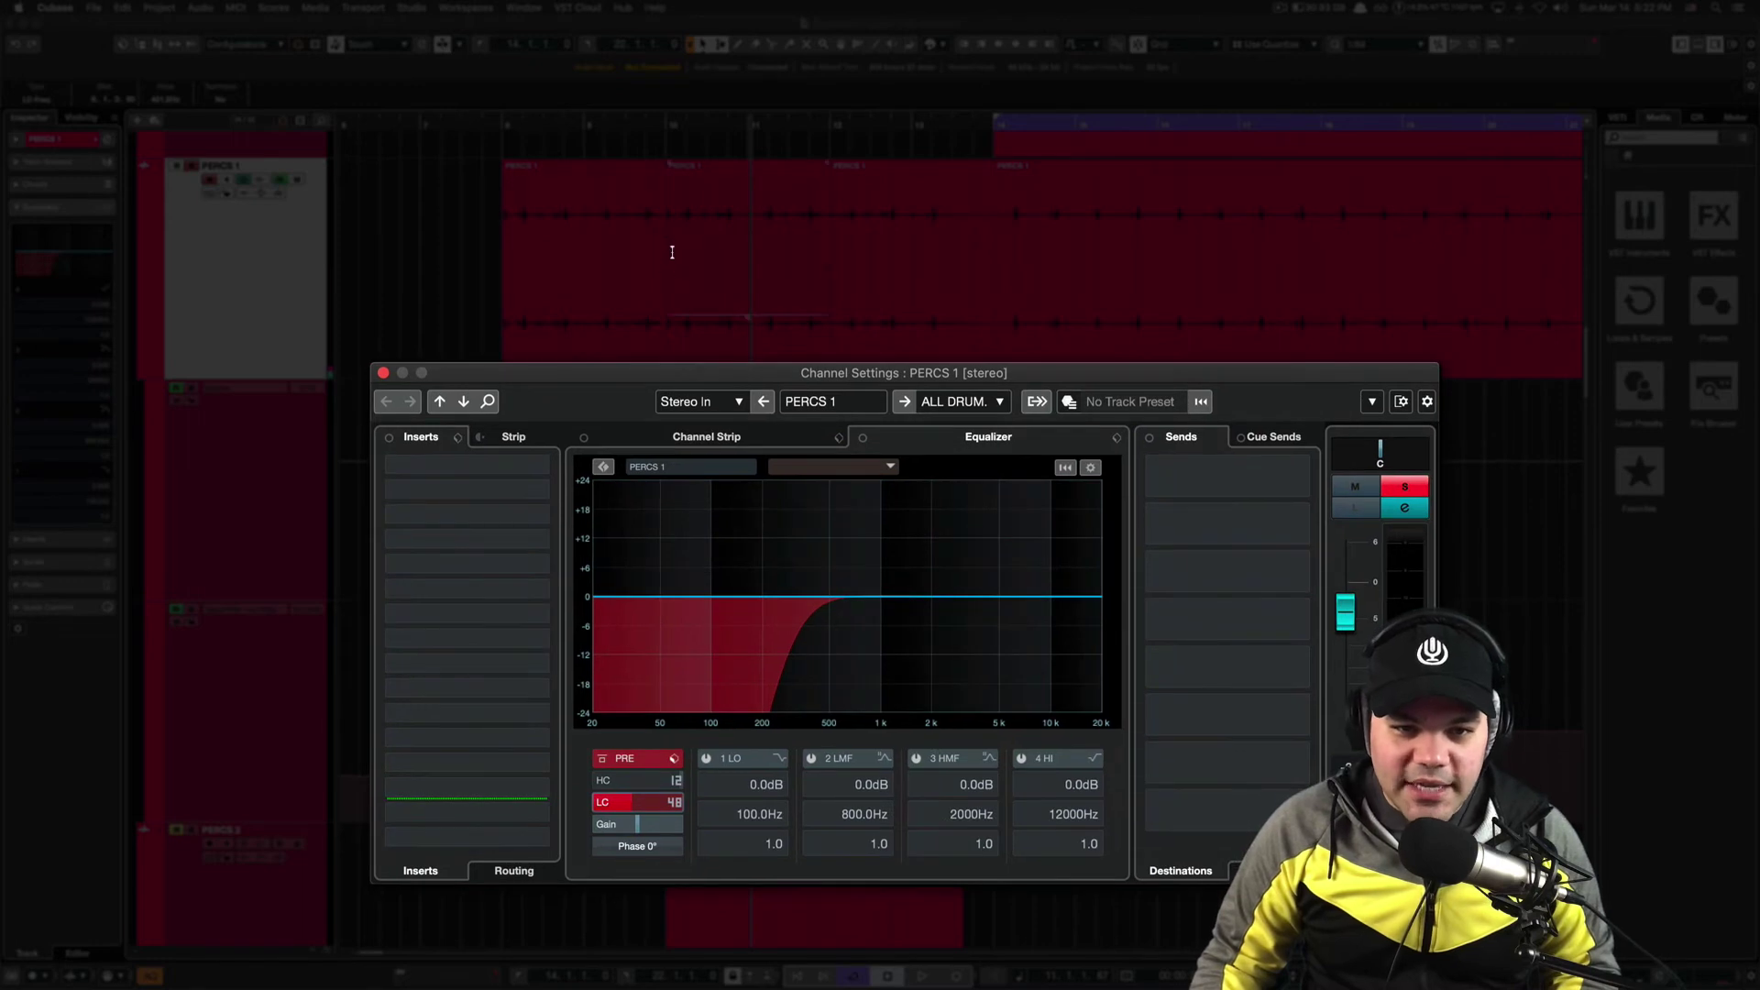
drag(754, 374, 734, 201)
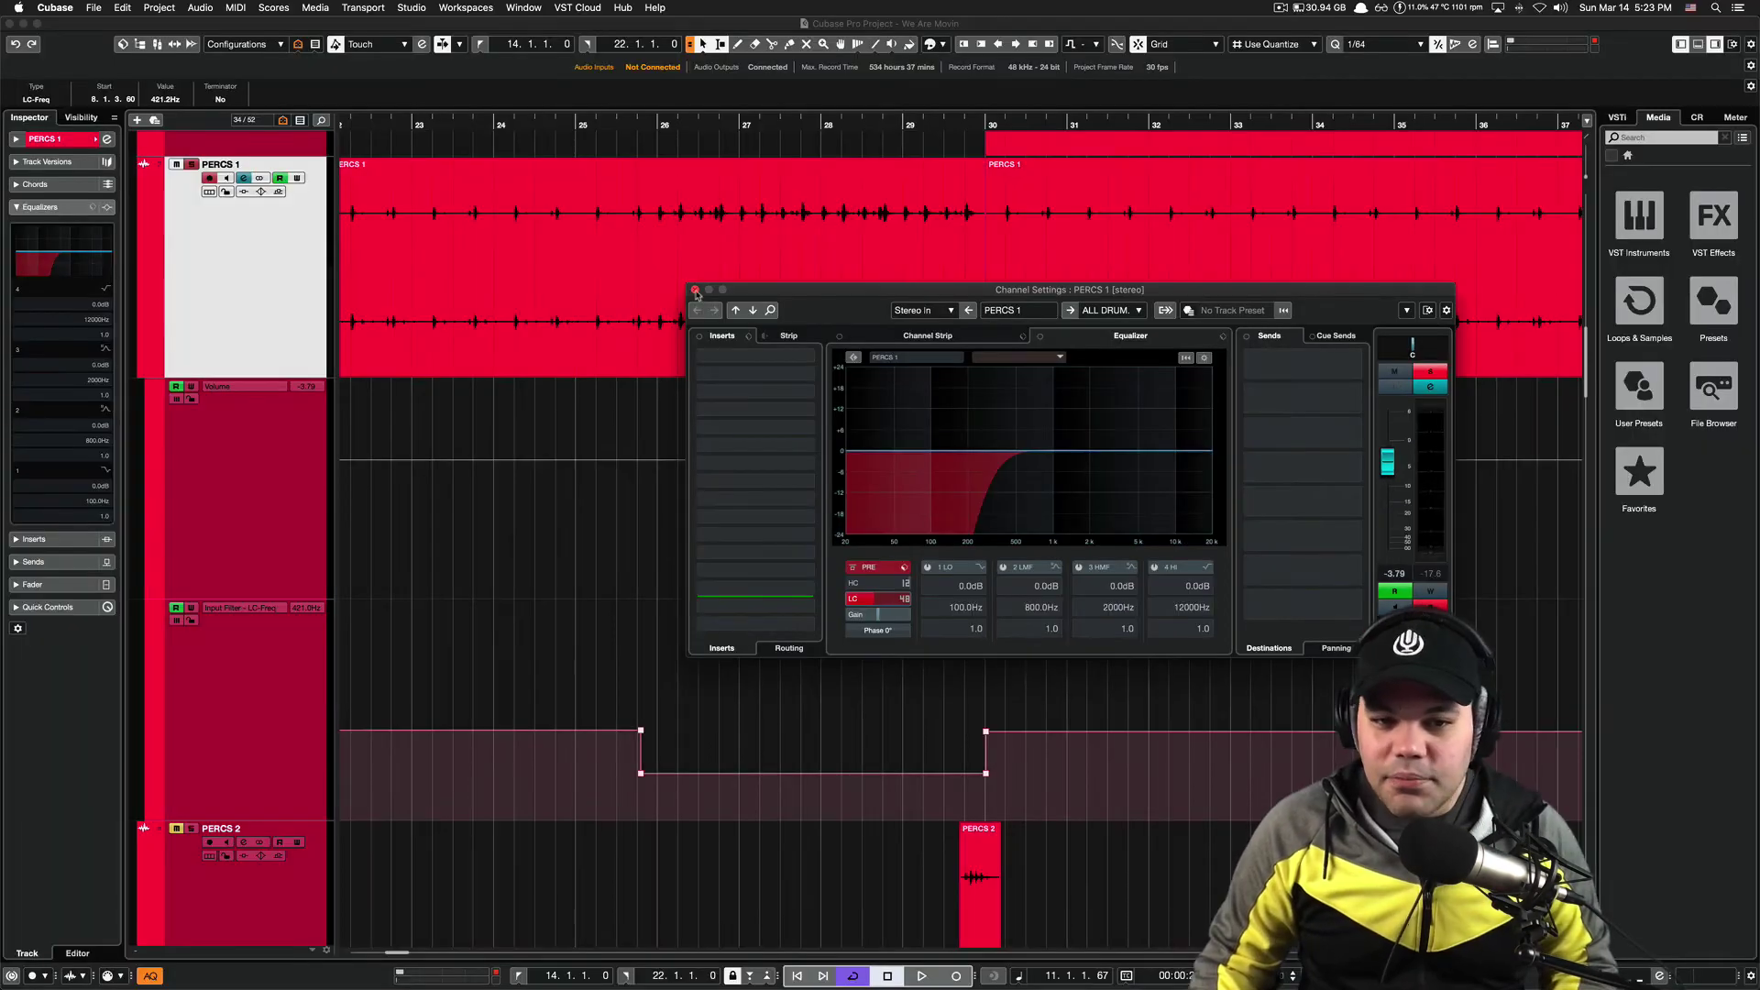
click(694, 291)
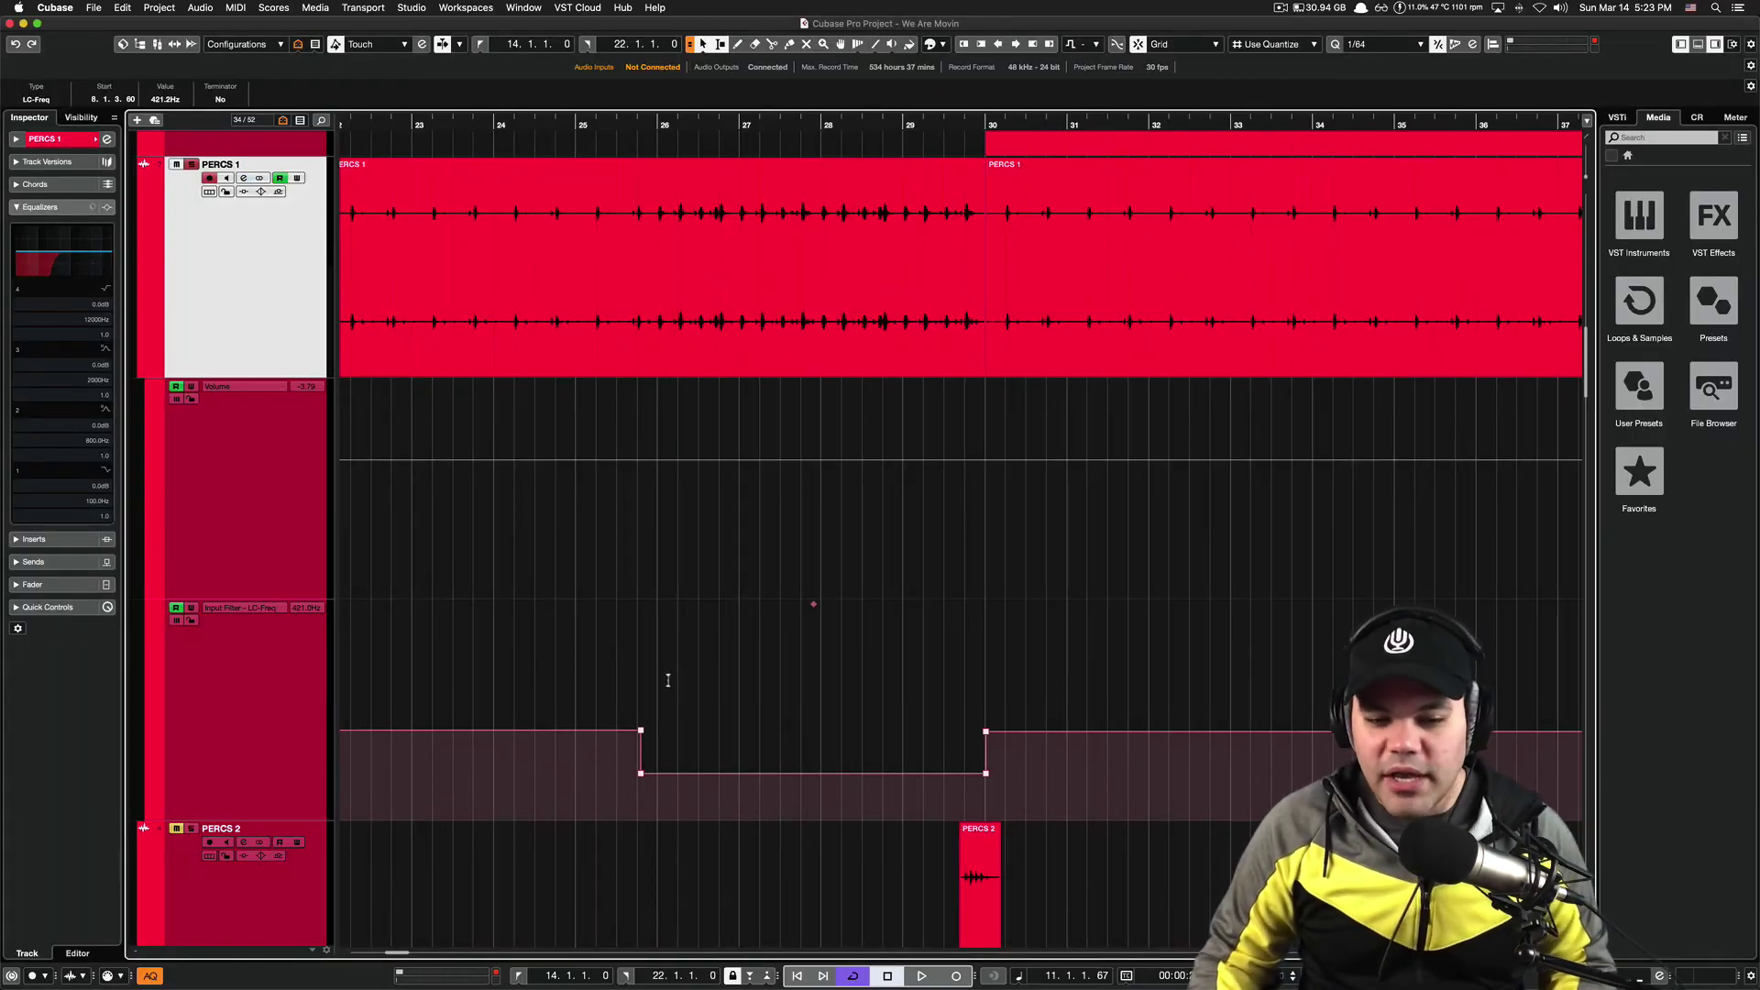
- Zoom out to bars 1–121 to see every LC-Freq automation dip
key(g)
key(g)
key(g)
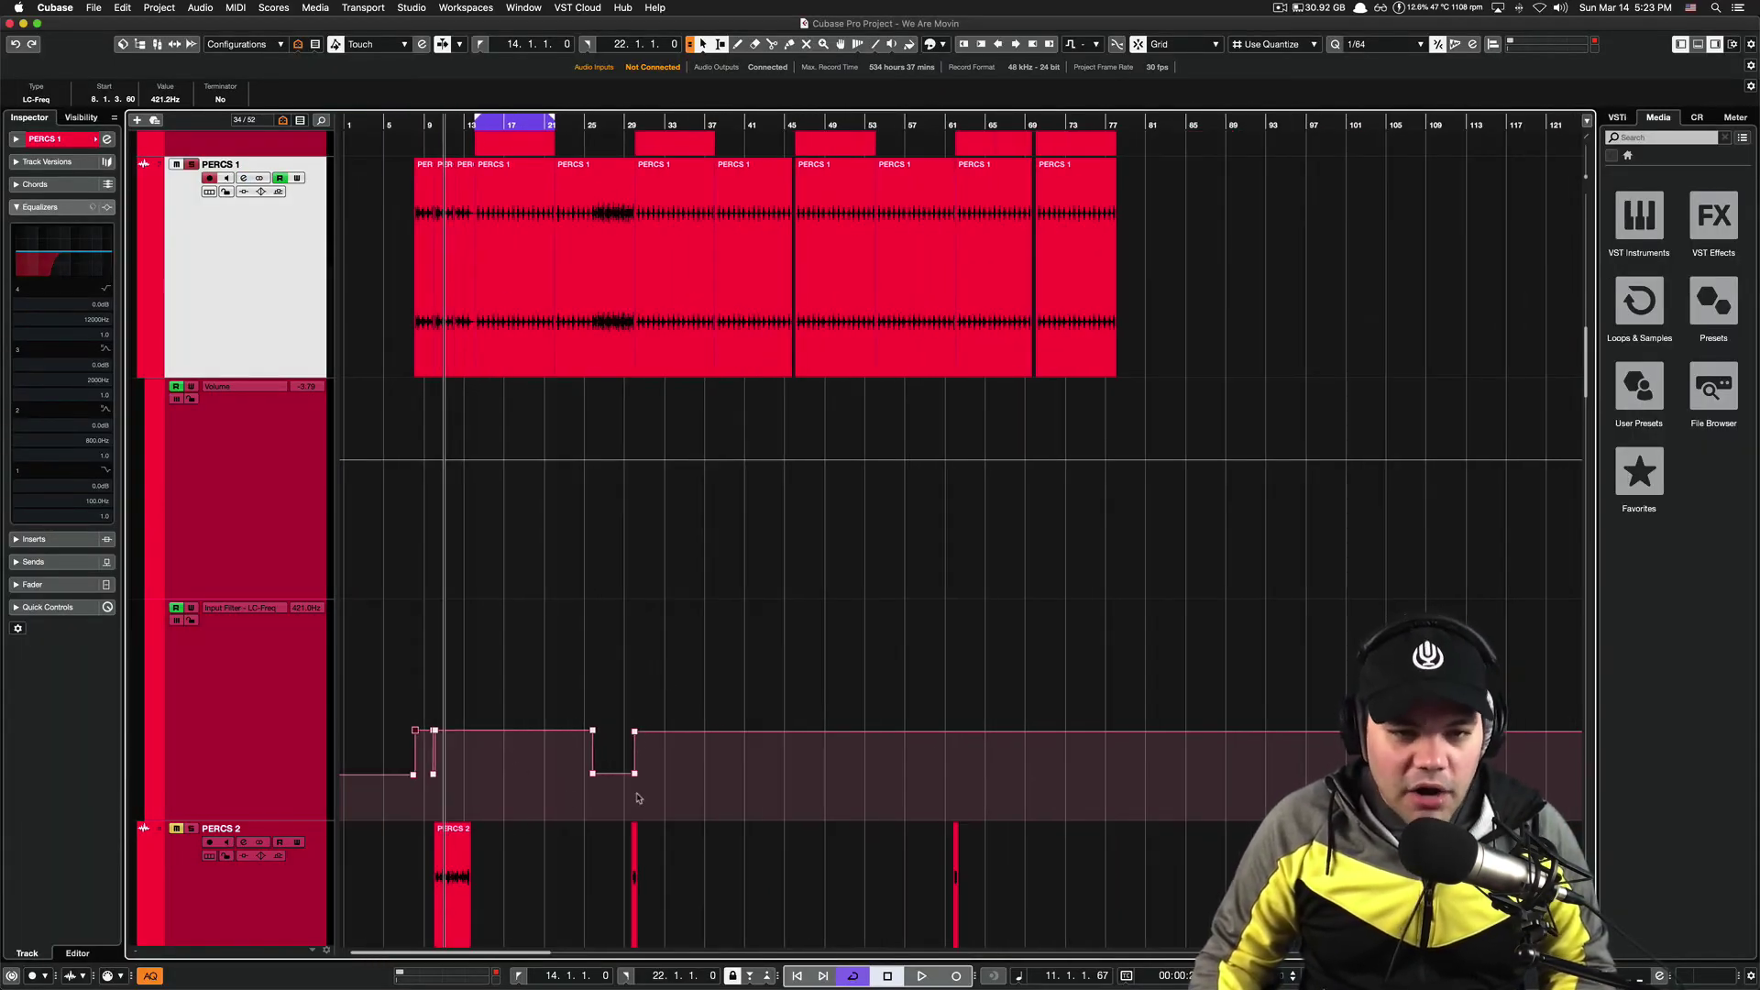